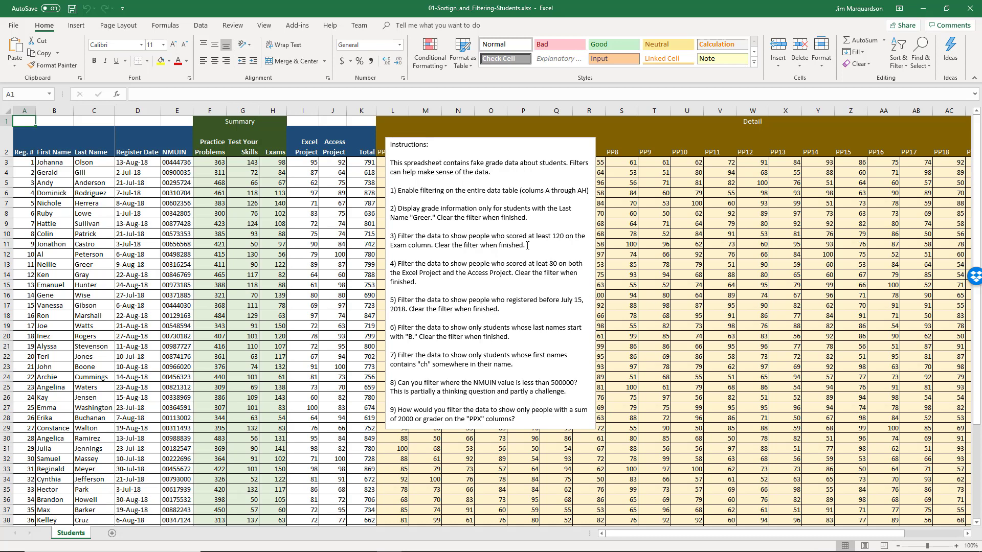
- Select the Reg. # header cell A2 of the student grade table
{"action": "left_click", "coordinate": [38, 153]}
{"action": "left_click", "coordinate": [27, 149]}
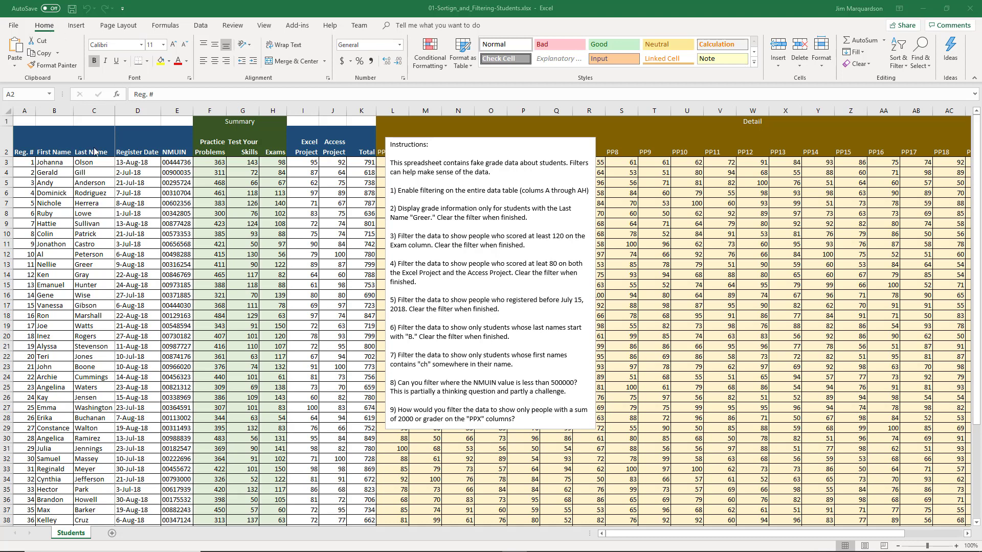
{"action": "left_click", "coordinate": [144, 202]}
{"action": "left_click", "coordinate": [42, 148]}
{"action": "left_click", "coordinate": [29, 145]}
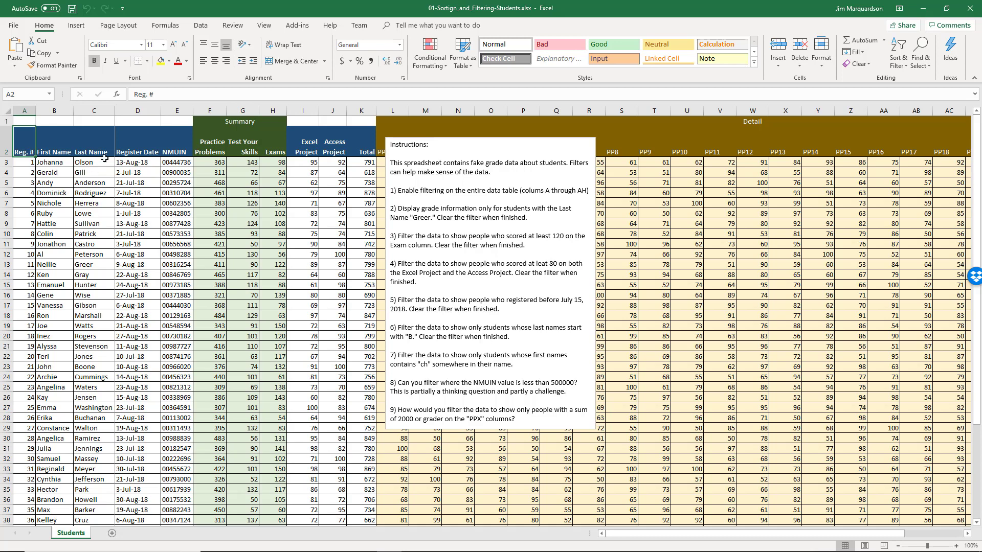
{"action": "left_click", "coordinate": [51, 122]}
{"action": "left_click", "coordinate": [28, 152]}
{"action": "left_click", "coordinate": [64, 147]}
{"action": "left_click", "coordinate": [26, 147]}
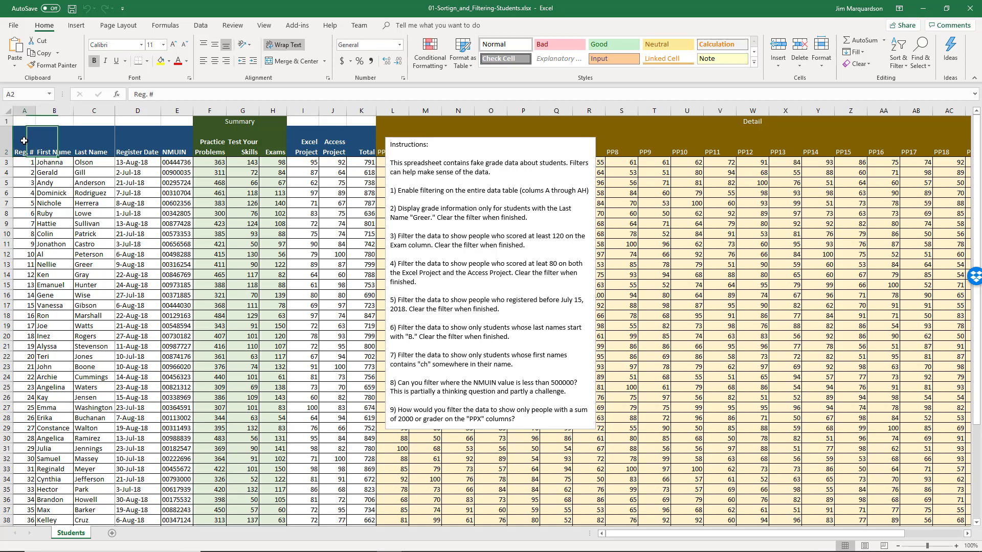
- Turn on Data > Filter so every row-2 header gets a filter dropdown
{"action": "left_click", "coordinate": [200, 26]}
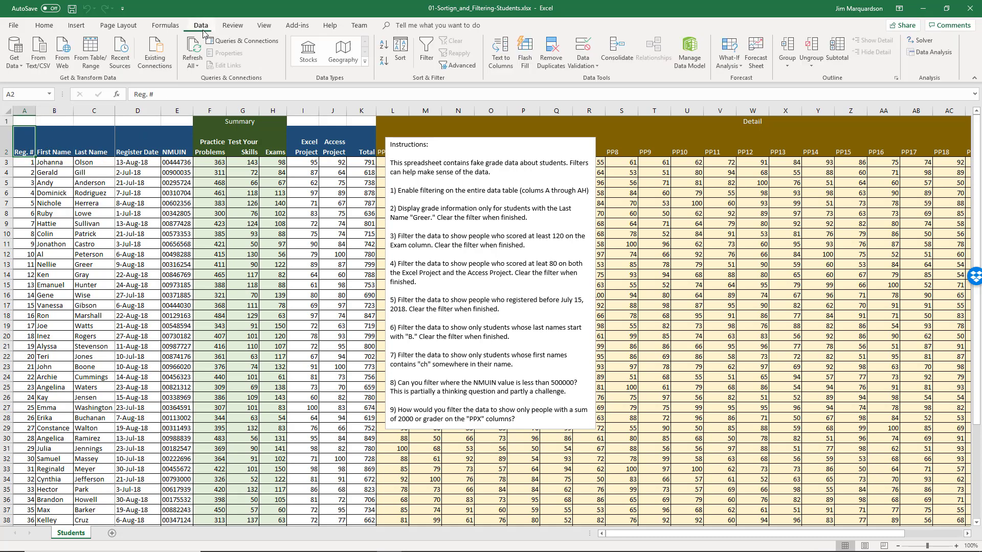
{"action": "left_click", "coordinate": [427, 55]}
{"action": "scroll", "coordinate": [455, 151], "scroll_direction": "right", "scroll_amount": 2}
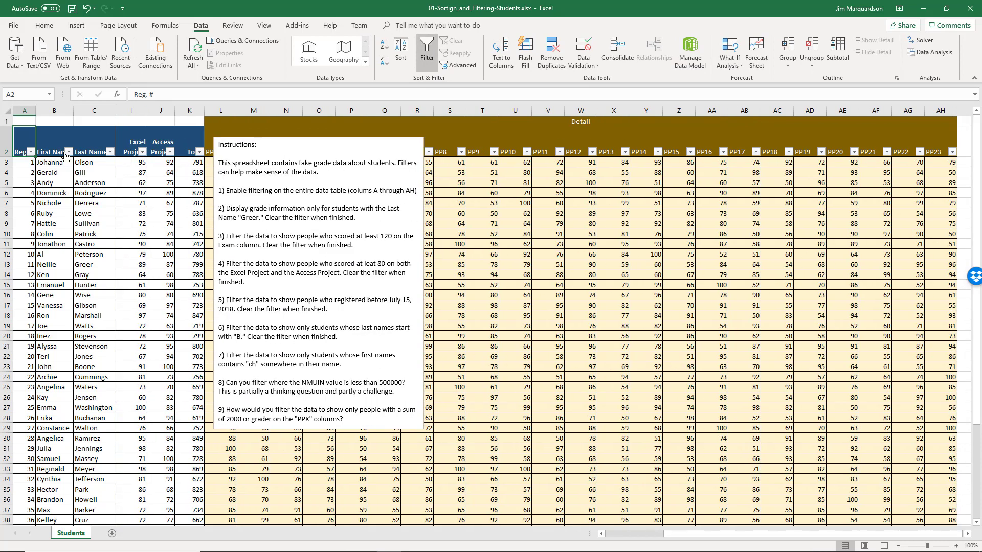
{"action": "left_click", "coordinate": [47, 145]}
{"action": "key", "text": "Left"}
- Filter Last Name to show only Greer, then clear the filter
{"action": "left_click", "coordinate": [111, 153]}
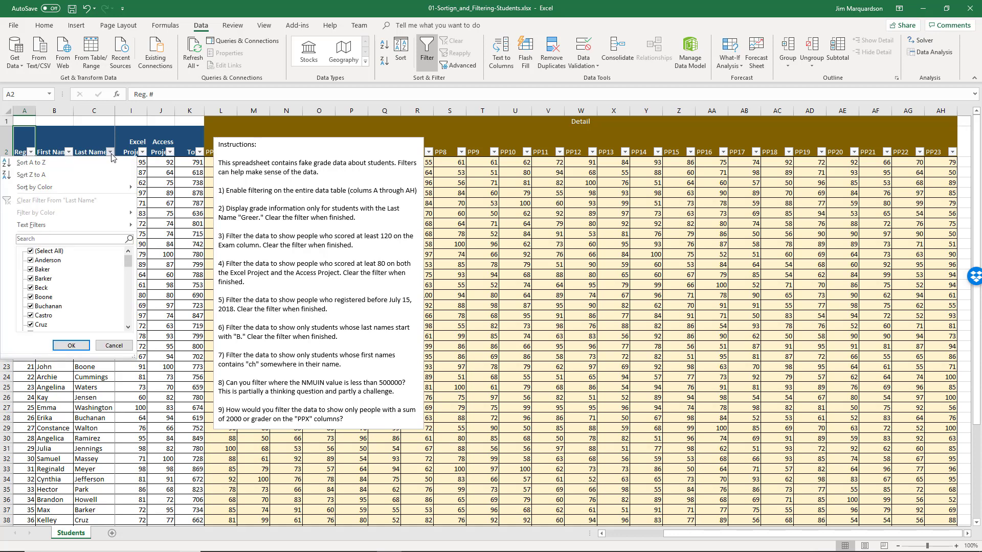
{"action": "left_click", "coordinate": [31, 252]}
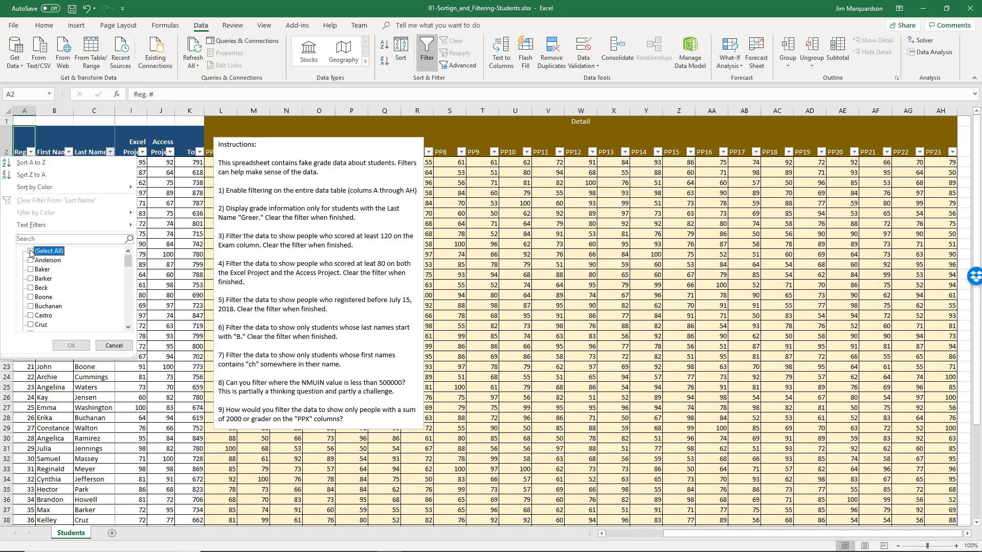
{"action": "left_click", "coordinate": [129, 327]}
{"action": "left_click", "coordinate": [129, 328]}
{"action": "left_click", "coordinate": [128, 327]}
{"action": "left_click", "coordinate": [128, 328]}
{"action": "left_click", "coordinate": [128, 327]}
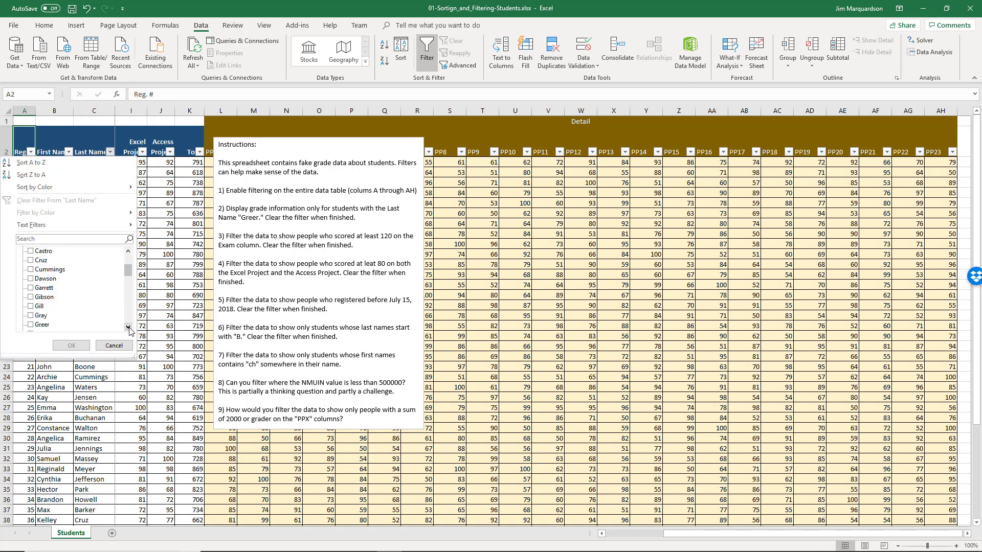
{"action": "left_click", "coordinate": [128, 327]}
{"action": "left_click", "coordinate": [31, 317]}
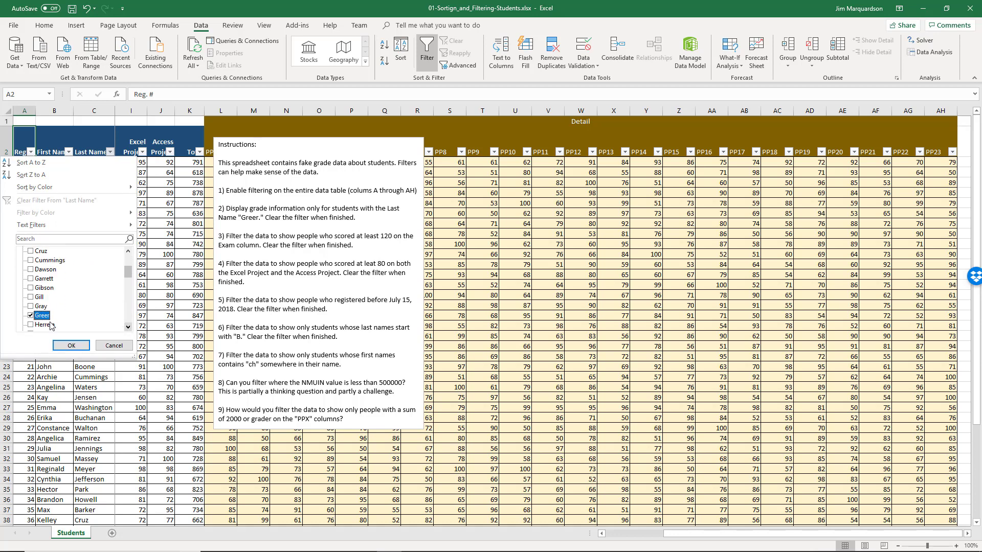
{"action": "left_click", "coordinate": [71, 346]}
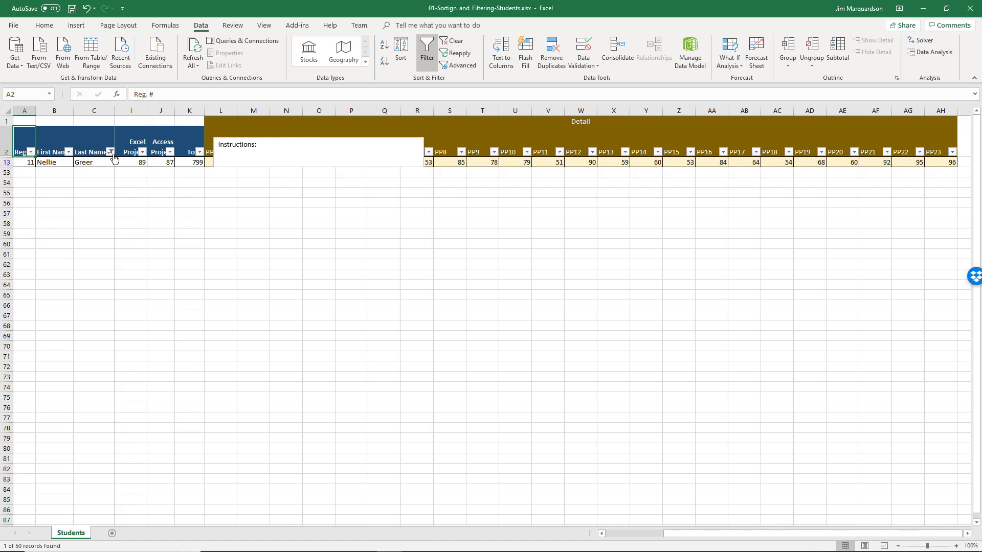
{"action": "left_click", "coordinate": [453, 44]}
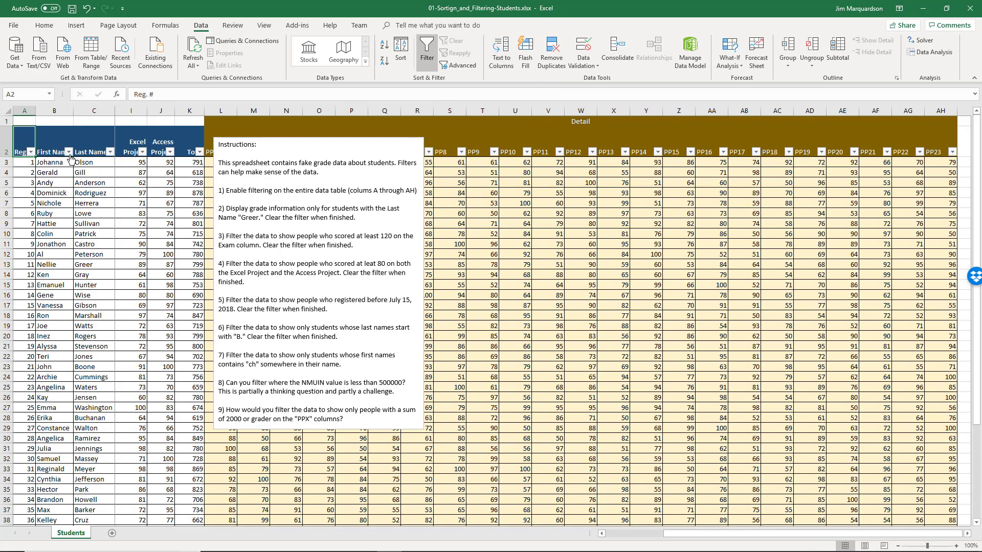
- Filter Last Name to show only Baker, then clear the Last Name filter
{"action": "left_click", "coordinate": [110, 152]}
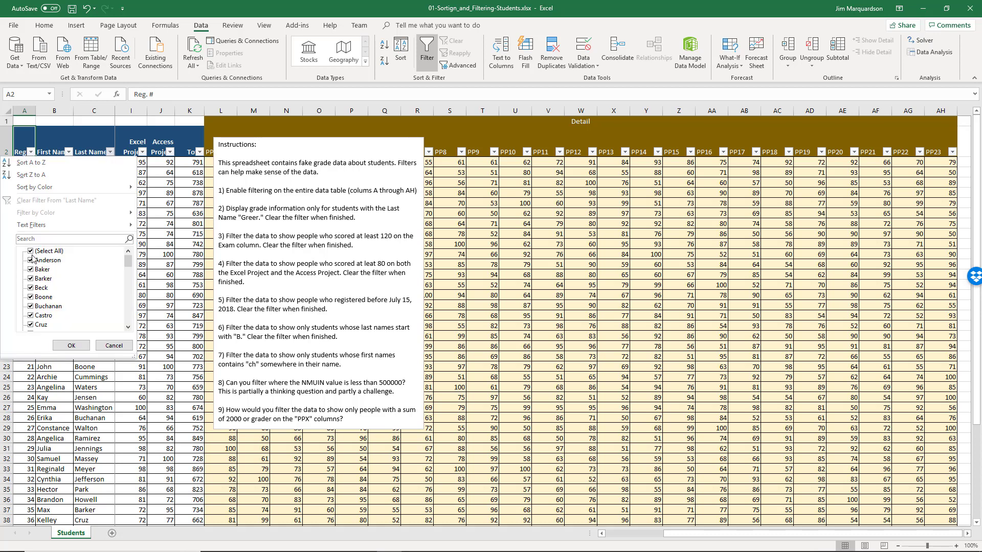
{"action": "left_click", "coordinate": [31, 251]}
{"action": "left_click", "coordinate": [31, 278]}
{"action": "left_click", "coordinate": [72, 345]}
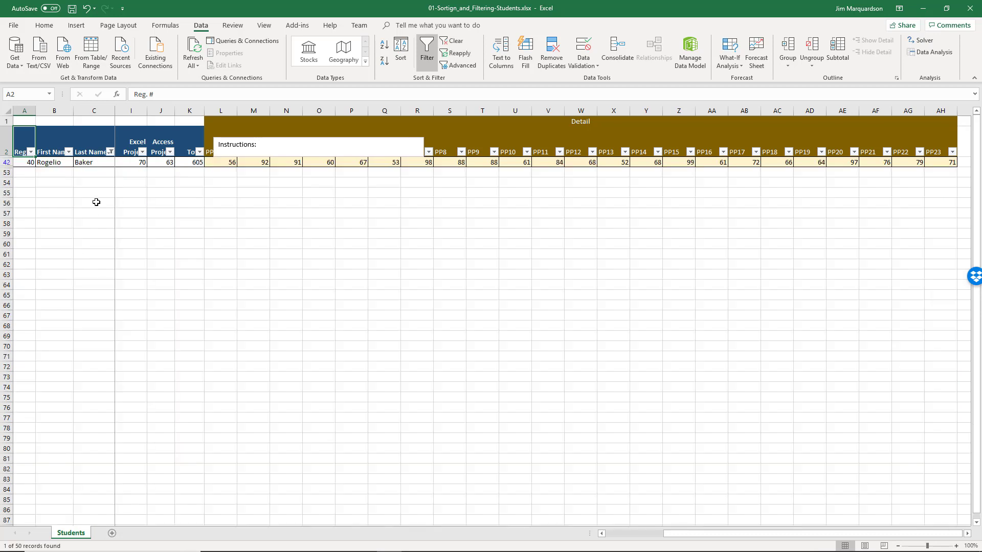
{"action": "left_click", "coordinate": [110, 152]}
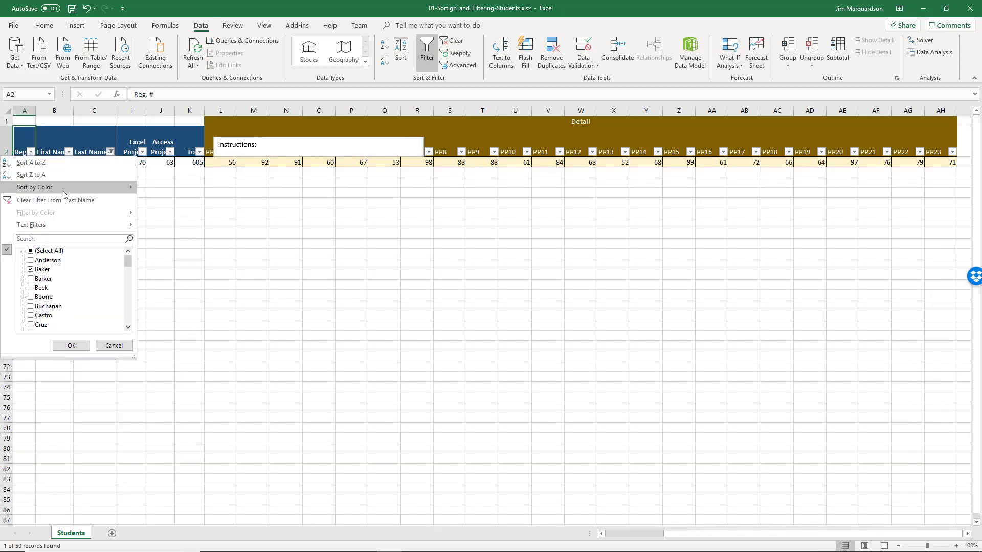
{"action": "left_click", "coordinate": [48, 201]}
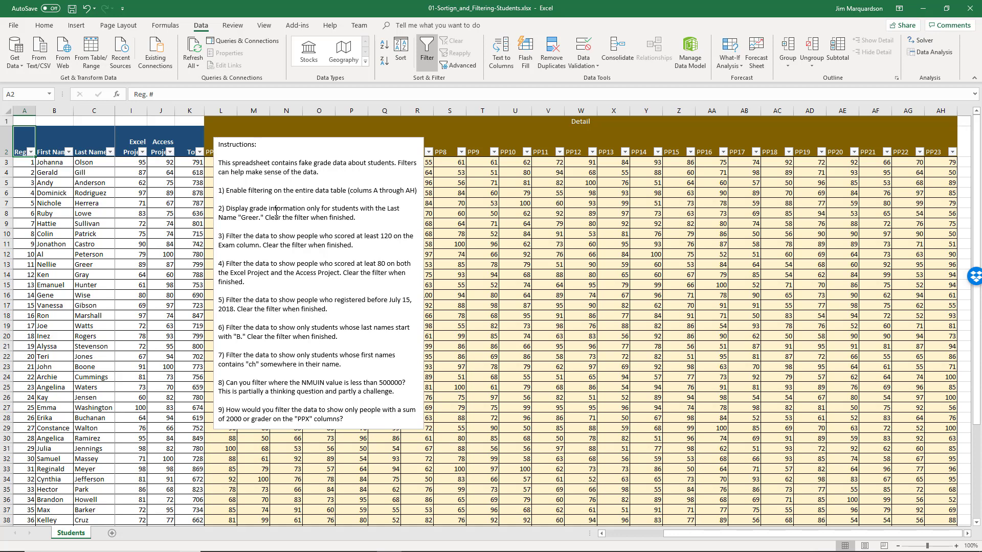
- Move along the header row to the Exams header cell
{"action": "left_click_drag", "start_coordinate": [242, 238], "coordinate": [266, 247]}
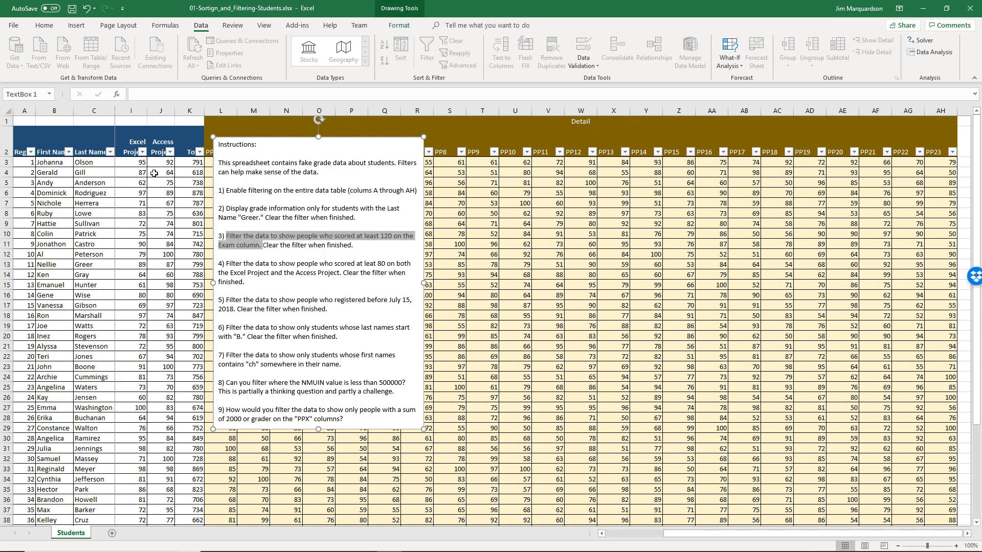
{"action": "left_click", "coordinate": [131, 152]}
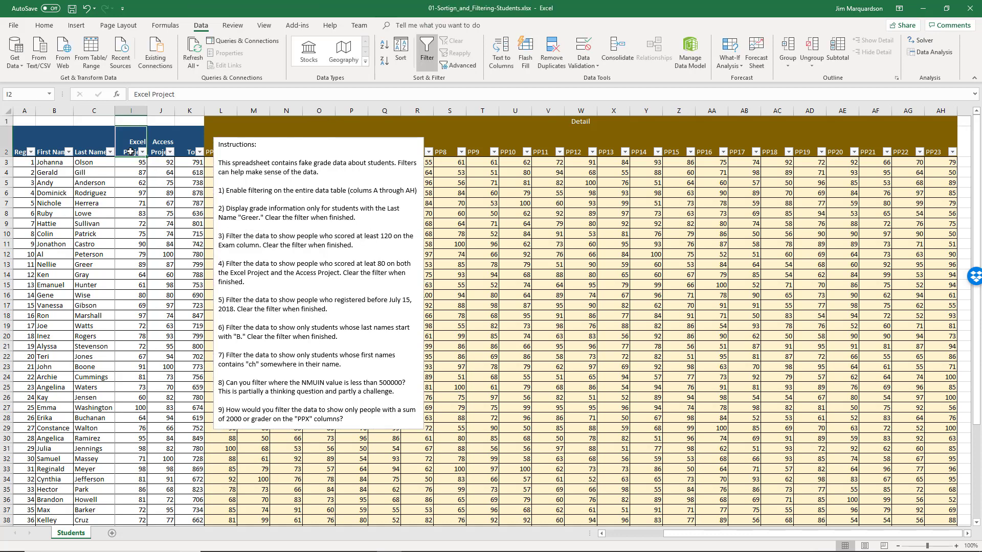
{"action": "key", "text": "Right"}
{"action": "key", "text": "Right"}
{"action": "key", "text": "Right"}
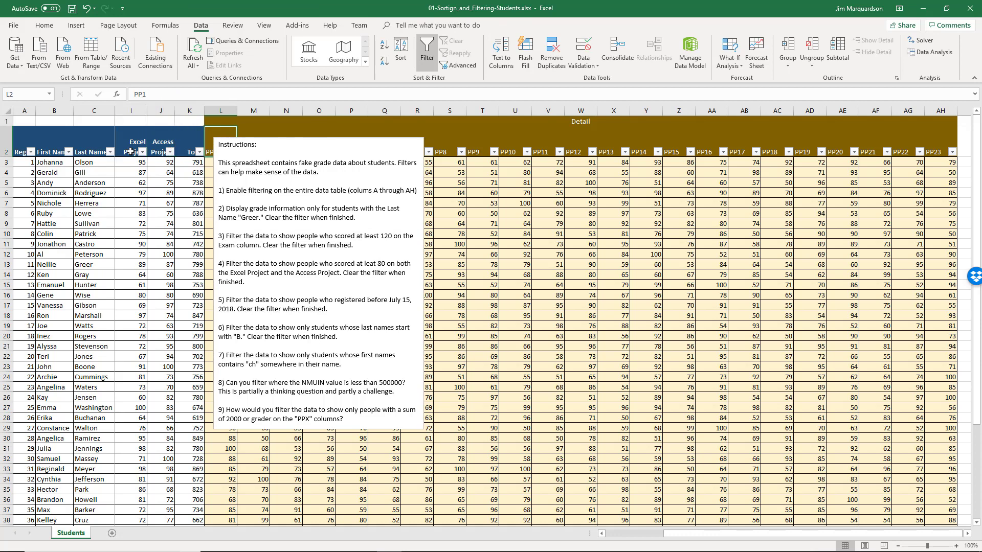
{"action": "key", "text": "Left"}
{"action": "key", "text": "Left"}
{"action": "key", "text": "Left"}
{"action": "key", "text": "Left"}
{"action": "key", "text": "Left"}
{"action": "key", "text": "Left"}
{"action": "key", "text": "Left"}
{"action": "key", "text": "Left"}
{"action": "key", "text": "Left"}
{"action": "key", "text": "Left"}
{"action": "key", "text": "Left"}
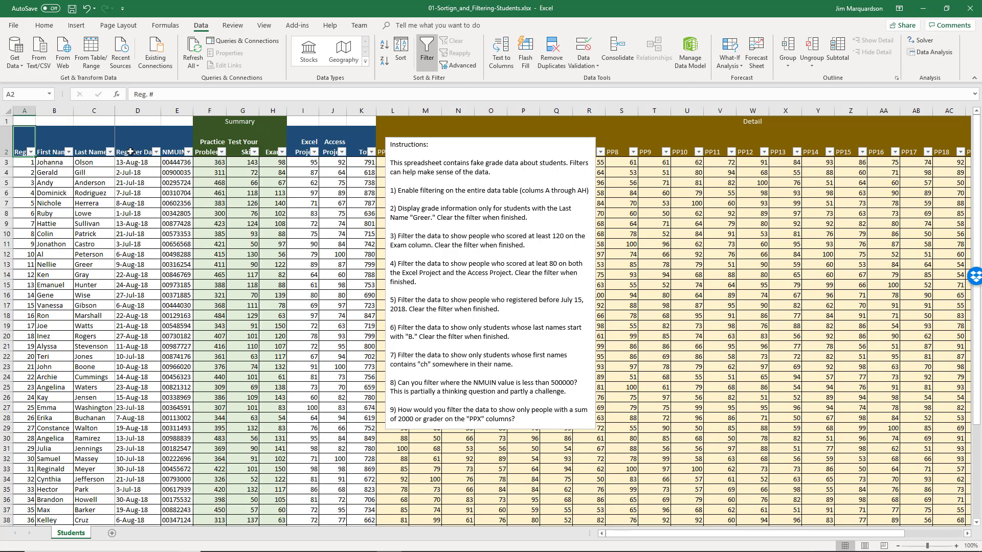
{"action": "key", "text": "Right"}
{"action": "key", "text": "Right"}
{"action": "key", "text": "Right"}
{"action": "key", "text": "Right"}
{"action": "key", "text": "Right"}
{"action": "key", "text": "Right"}
{"action": "key", "text": "Right"}
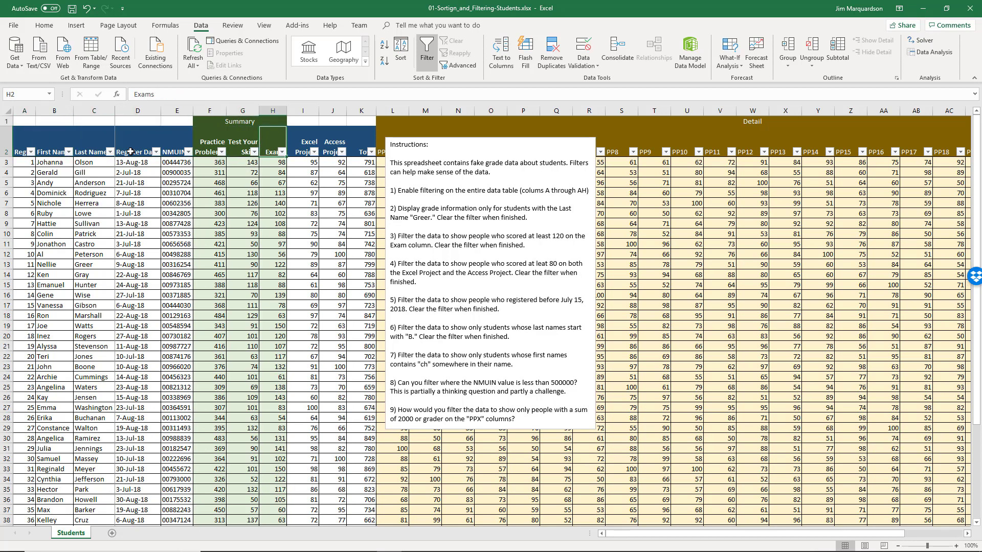
- Filter Exams to scores of at least 120 (16 of 50), then clear that filter
{"action": "left_click", "coordinate": [281, 151]}
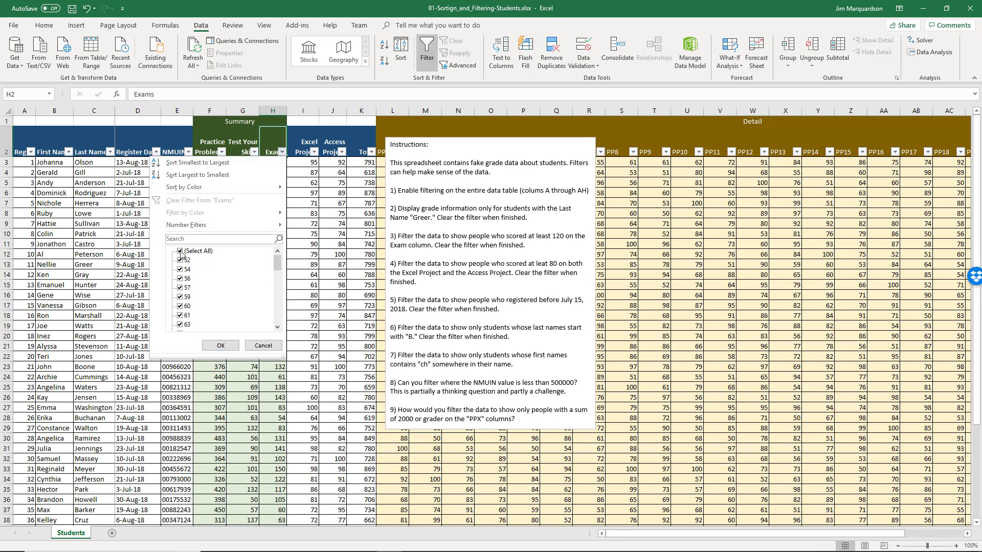
{"action": "mouse_move", "coordinate": [203, 229]}
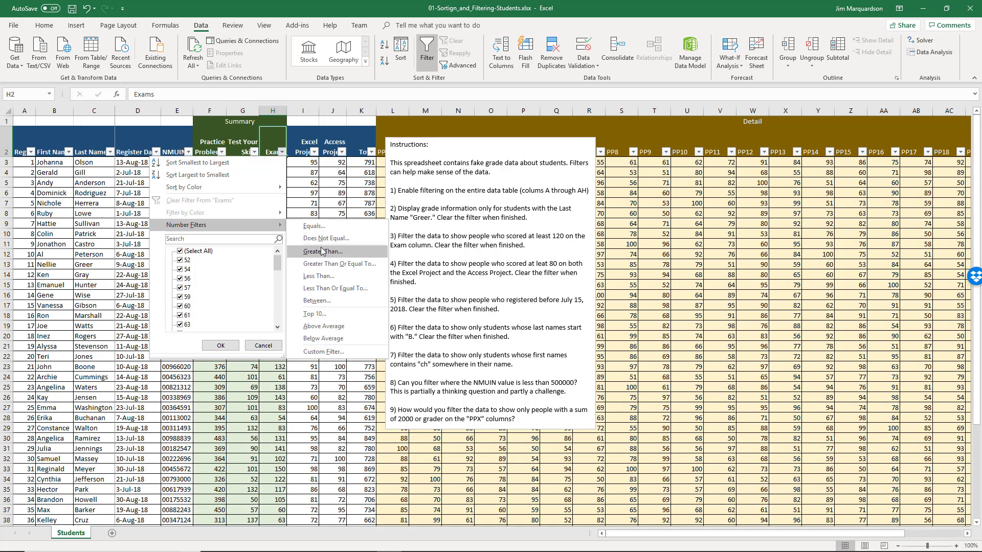
{"action": "left_click", "coordinate": [330, 264]}
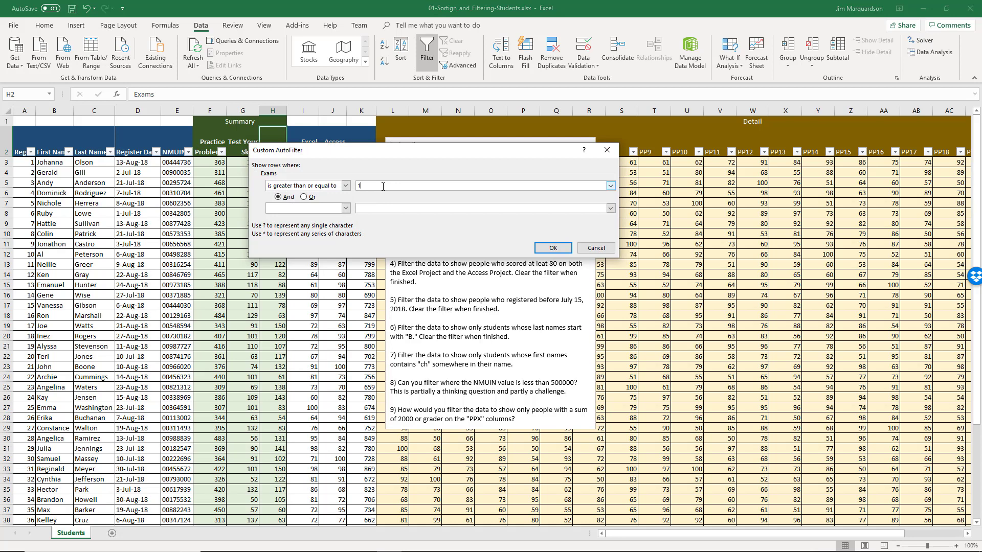
{"action": "left_click", "coordinate": [554, 248]}
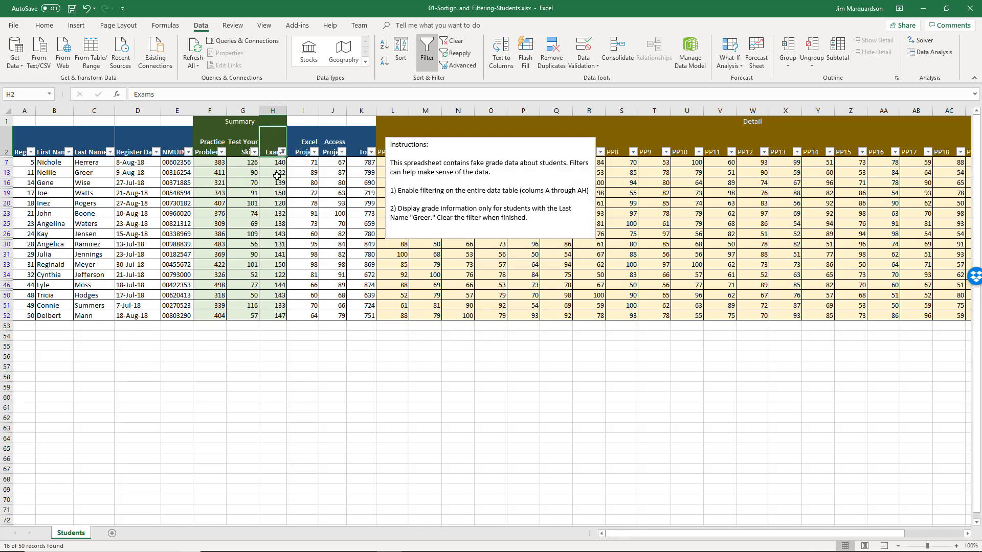
{"action": "left_click", "coordinate": [283, 204]}
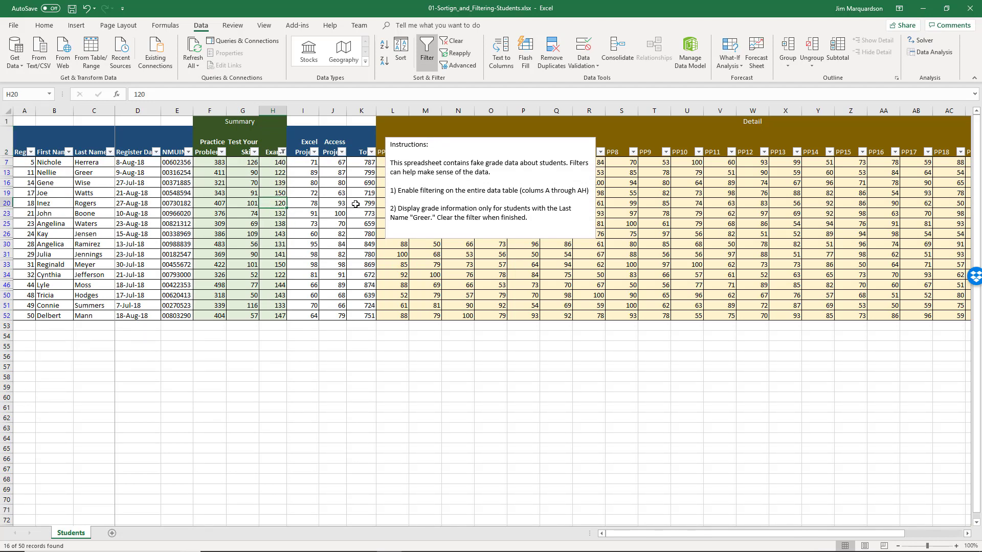
{"action": "left_click", "coordinate": [282, 151]}
{"action": "left_click", "coordinate": [200, 200]}
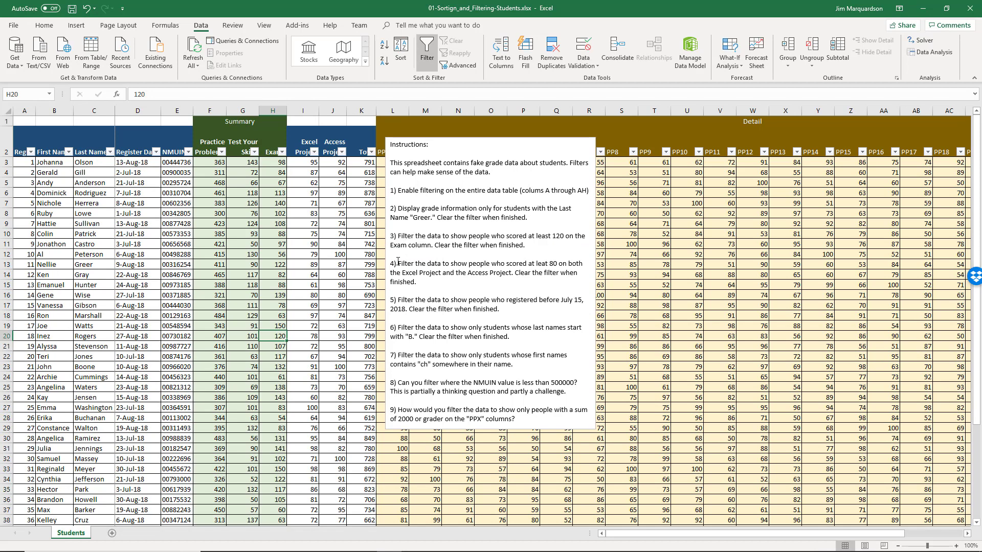
- Filter Excel Project to scores greater than or equal to 80
{"action": "left_click_drag", "start_coordinate": [395, 262], "coordinate": [418, 275]}
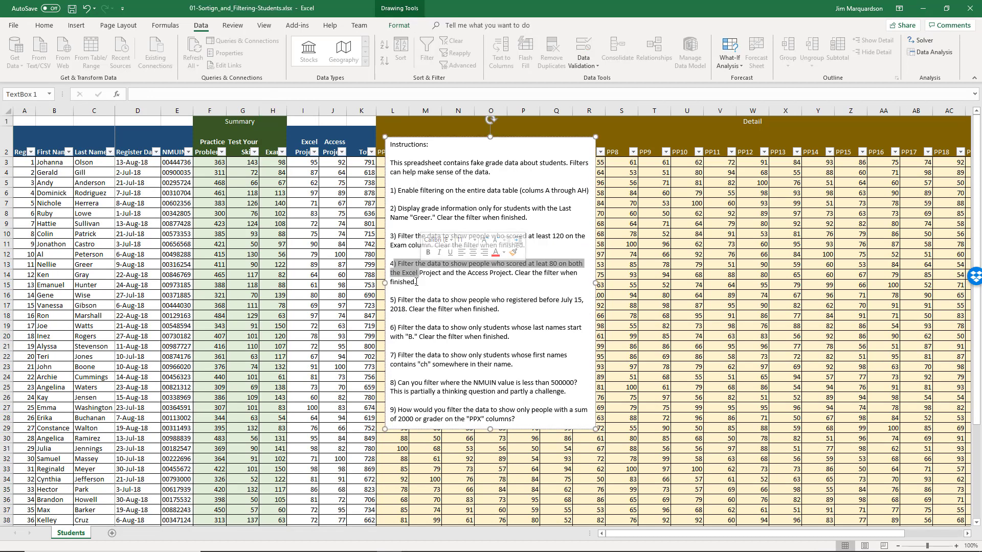
{"action": "left_click", "coordinate": [416, 282]}
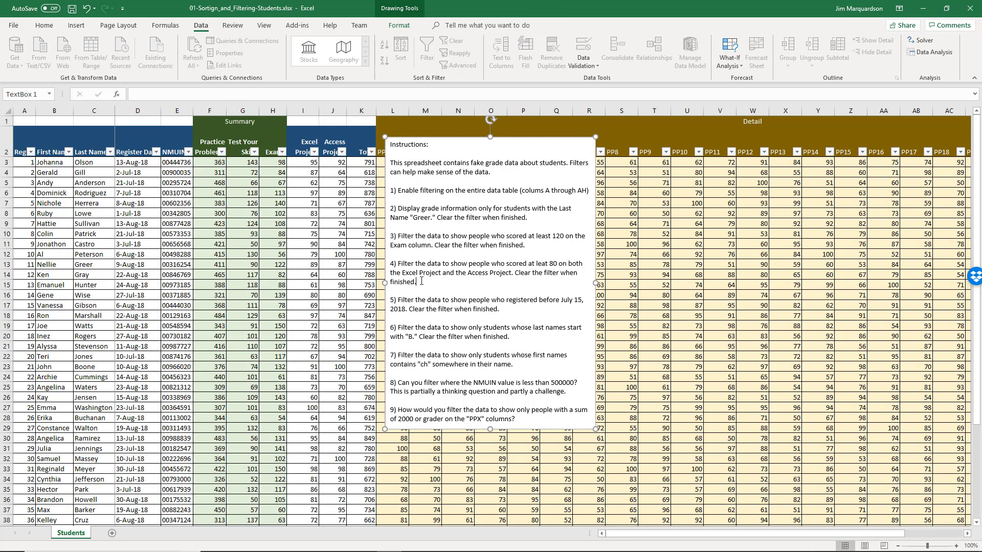
{"action": "left_click", "coordinate": [244, 165]}
{"action": "left_click", "coordinate": [306, 159]}
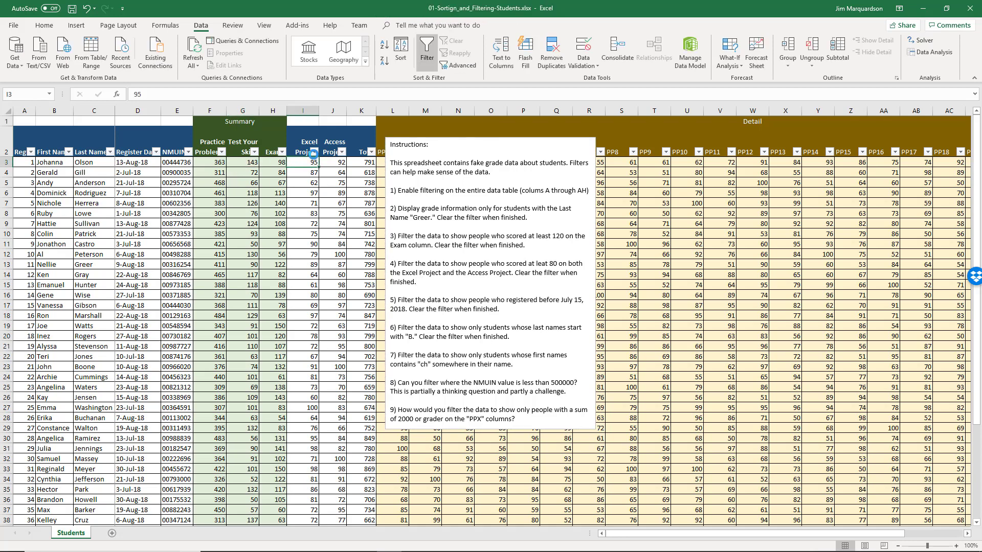
{"action": "left_click", "coordinate": [314, 151]}
{"action": "mouse_move", "coordinate": [309, 228]}
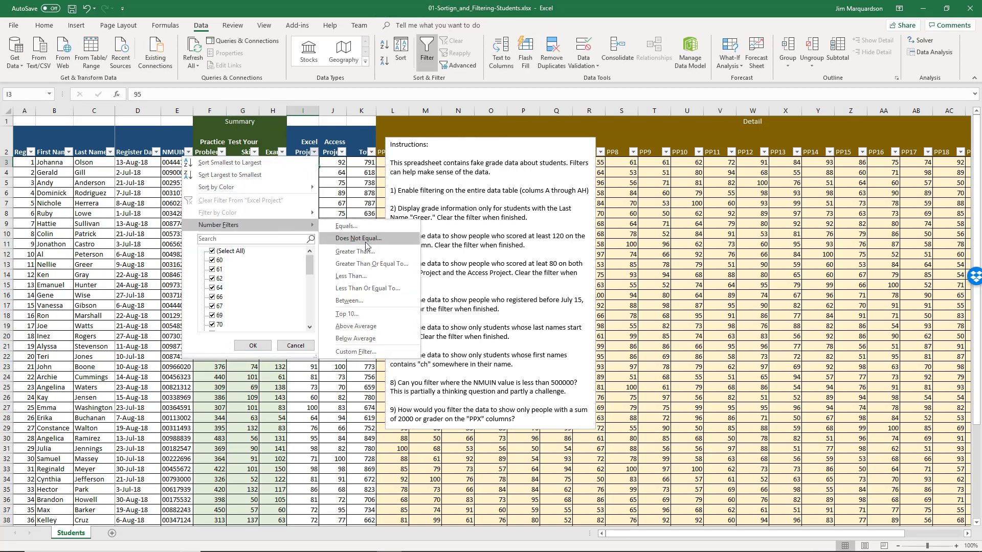
{"action": "left_click", "coordinate": [371, 263]}
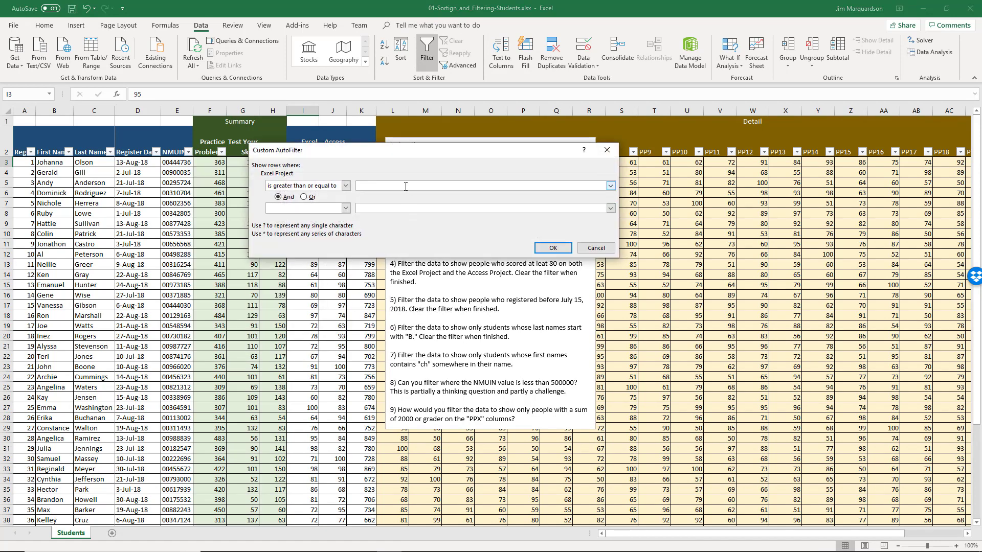
{"action": "left_click", "coordinate": [555, 249]}
- Add an Access Project filter for scores of 80 or more
{"action": "left_click", "coordinate": [341, 154]}
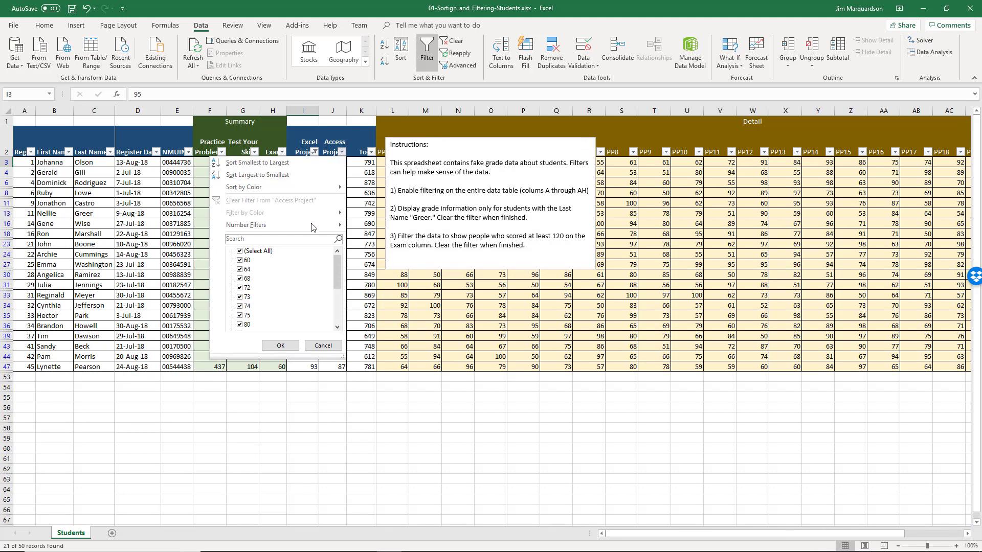
{"action": "mouse_move", "coordinate": [311, 226]}
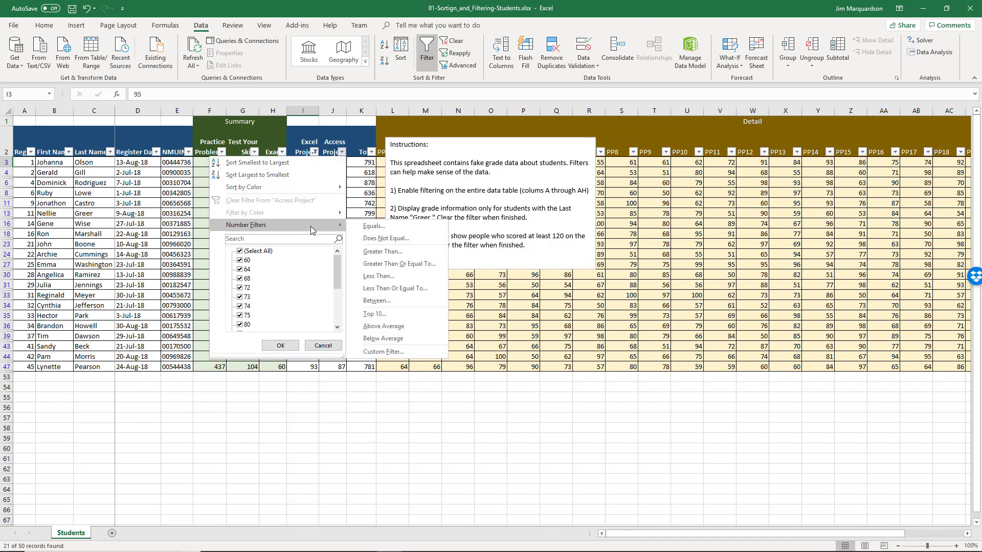
{"action": "left_click", "coordinate": [403, 265]}
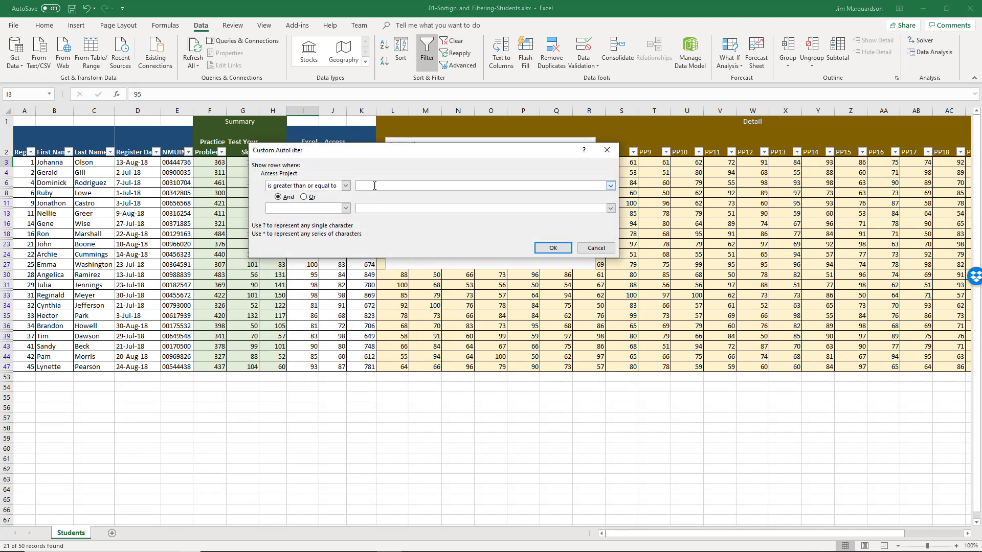
{"action": "left_click", "coordinate": [553, 247]}
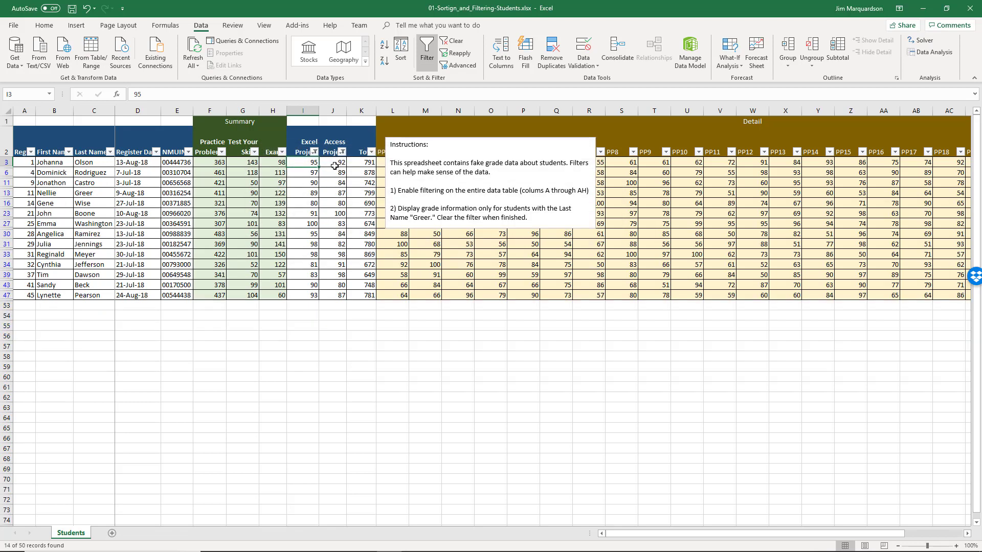
- Review the 14 remaining project scores, then clear all filters
{"action": "left_click", "coordinate": [334, 164]}
{"action": "key", "text": "Left"}
{"action": "key", "text": "shift+Right"}
{"action": "key", "text": "shift+Down"}
{"action": "key", "text": "shift+Down"}
{"action": "key", "text": "shift+Down"}
{"action": "key", "text": "shift+Down"}
{"action": "key", "text": "shift+Down"}
{"action": "key", "text": "shift+Down"}
{"action": "key", "text": "shift+Down"}
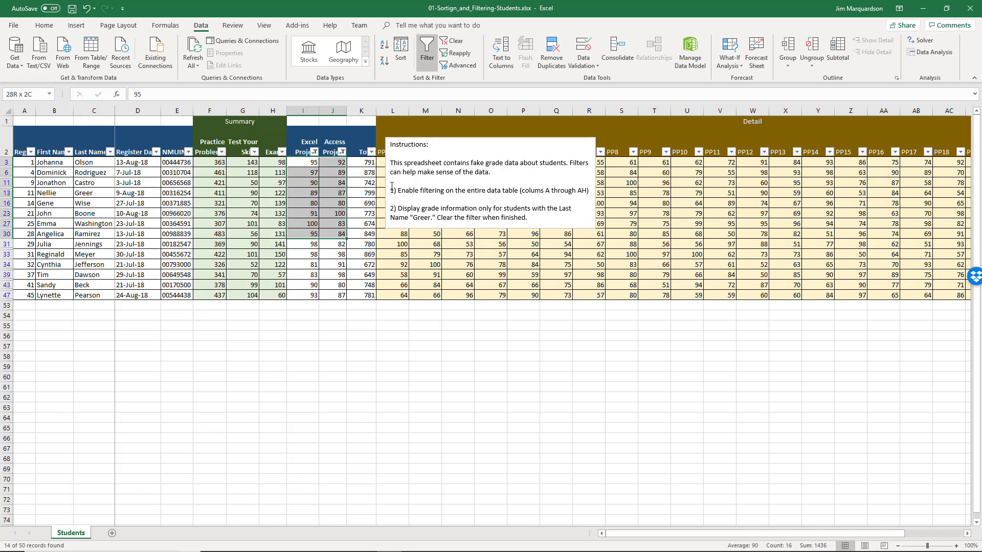
{"action": "key", "text": "shift+Down"}
{"action": "key", "text": "shift+Down"}
{"action": "key", "text": "shift+Down"}
{"action": "key", "text": "shift+Down"}
{"action": "key", "text": "shift+Down"}
{"action": "key", "text": "shift+Down"}
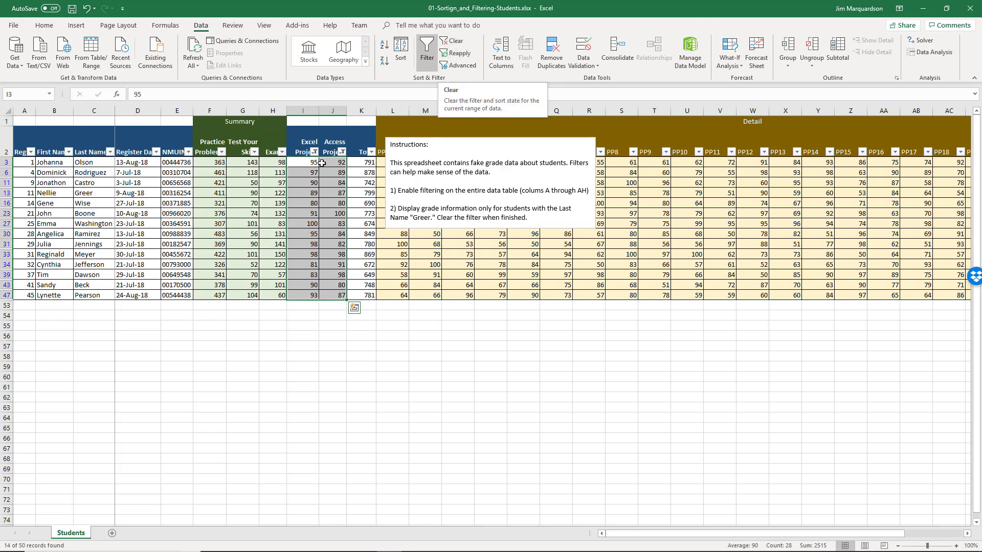
{"action": "left_click", "coordinate": [328, 124]}
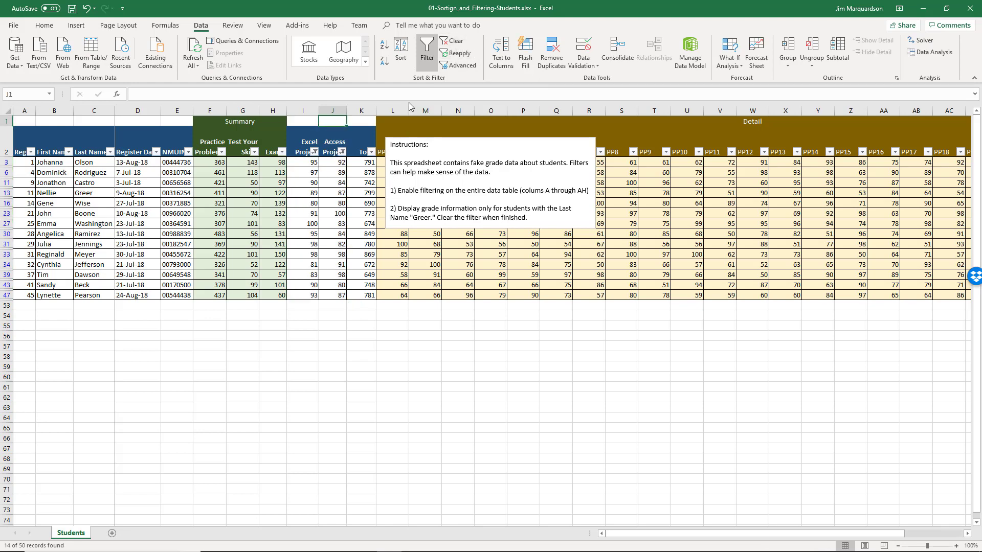
{"action": "left_click", "coordinate": [453, 41]}
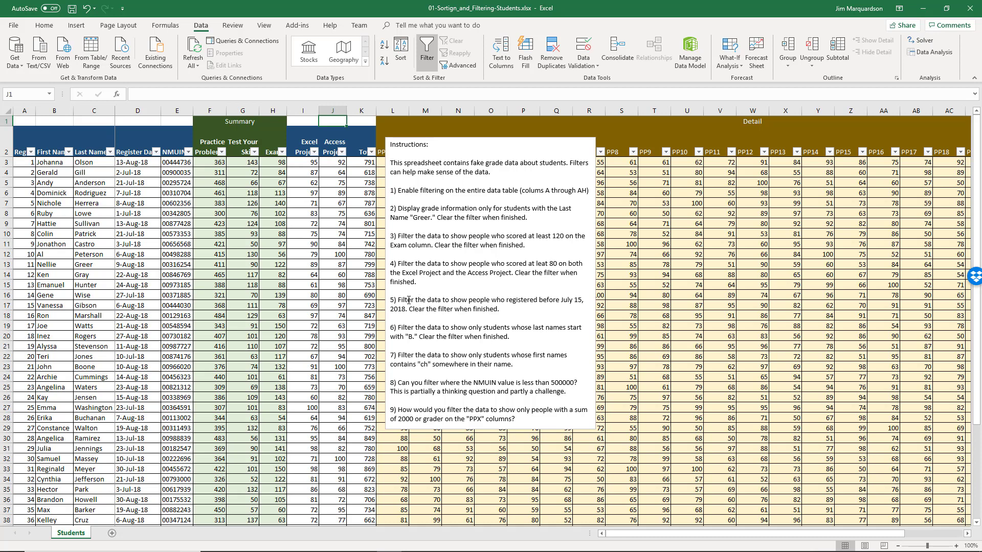
- Filter Register Date to registrations before 7/15/2018, leaving 11 of 50 records
{"action": "mouse_move", "coordinate": [398, 300]}
{"action": "left_mouse_down"}
{"action": "mouse_move", "coordinate": [485, 298]}
{"action": "mouse_move", "coordinate": [465, 310]}
{"action": "mouse_move", "coordinate": [409, 309]}
{"action": "left_mouse_up"}
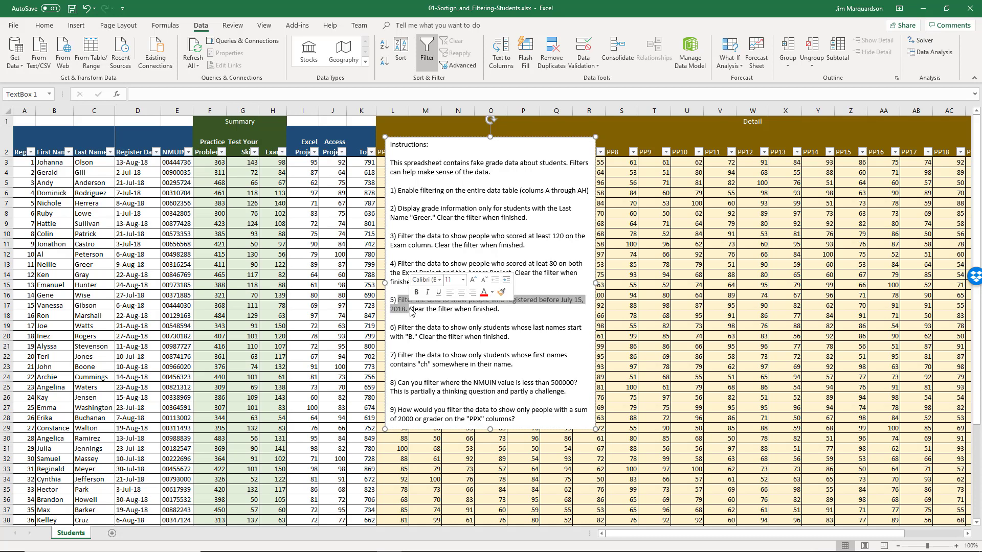
{"action": "left_click", "coordinate": [145, 154]}
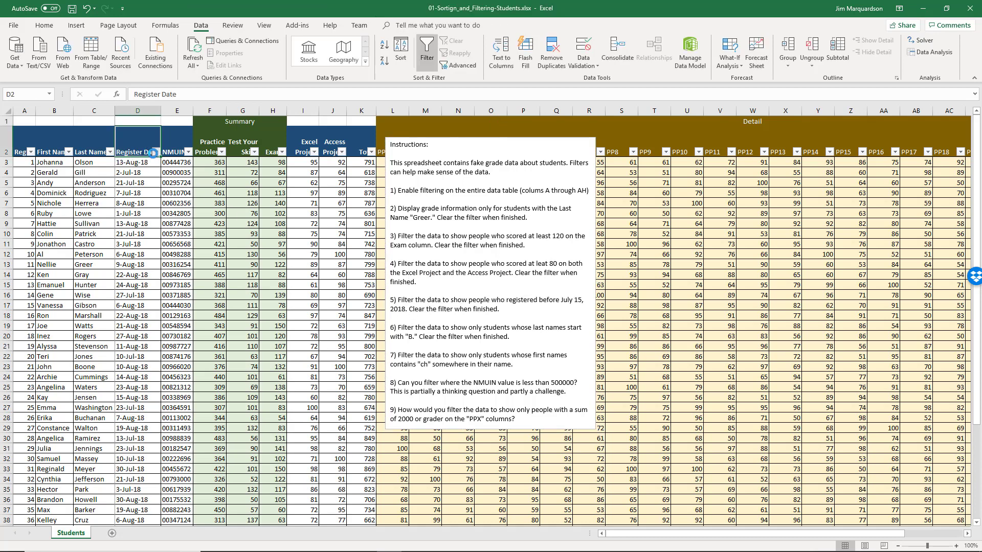
{"action": "left_click", "coordinate": [156, 152]}
{"action": "mouse_move", "coordinate": [136, 225]}
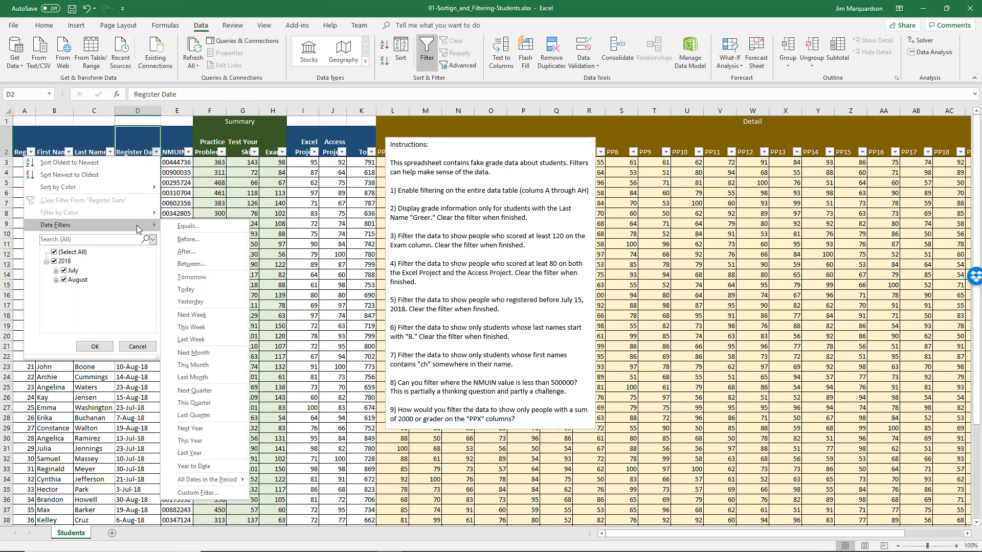
{"action": "left_click", "coordinate": [188, 240]}
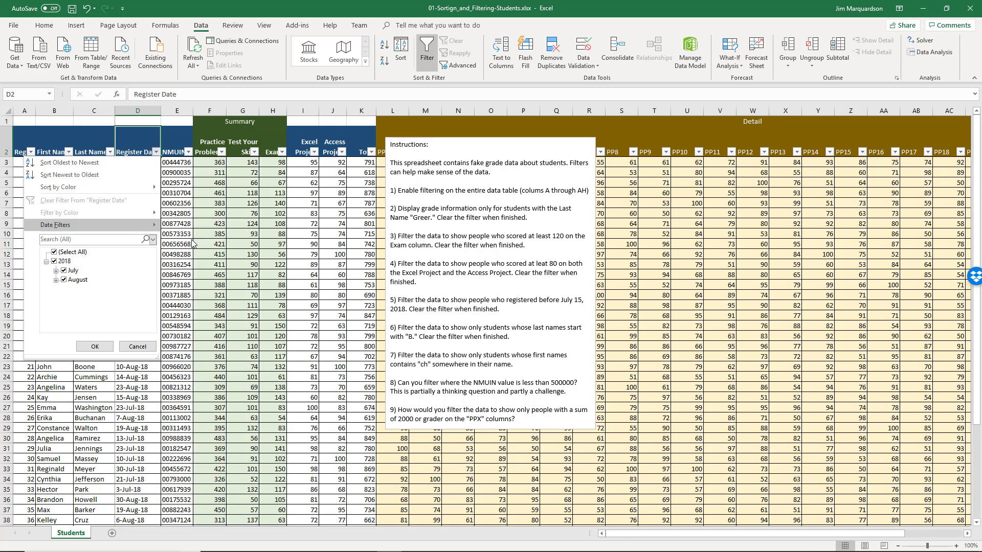
{"action": "left_click_drag", "start_coordinate": [354, 145], "coordinate": [251, 82]}
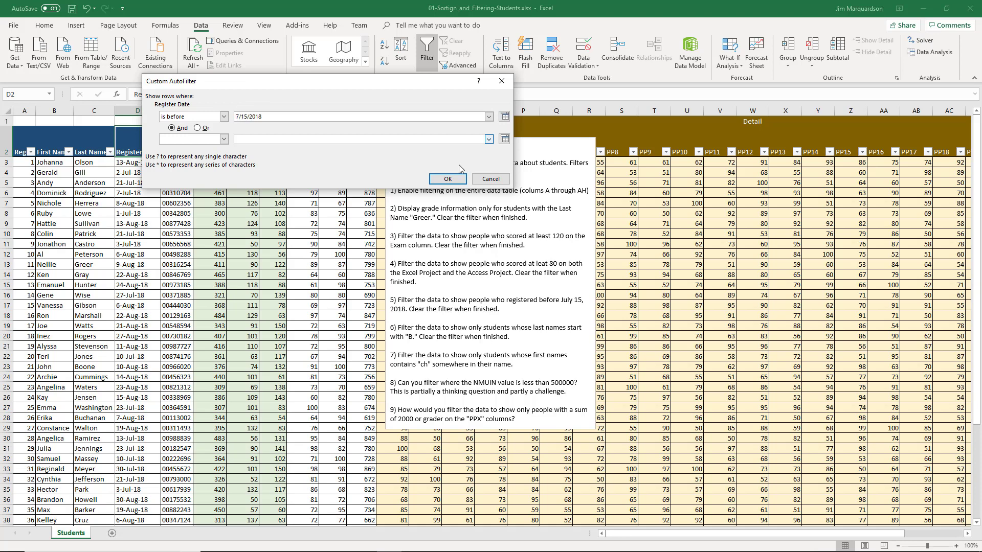
{"action": "left_click", "coordinate": [448, 179]}
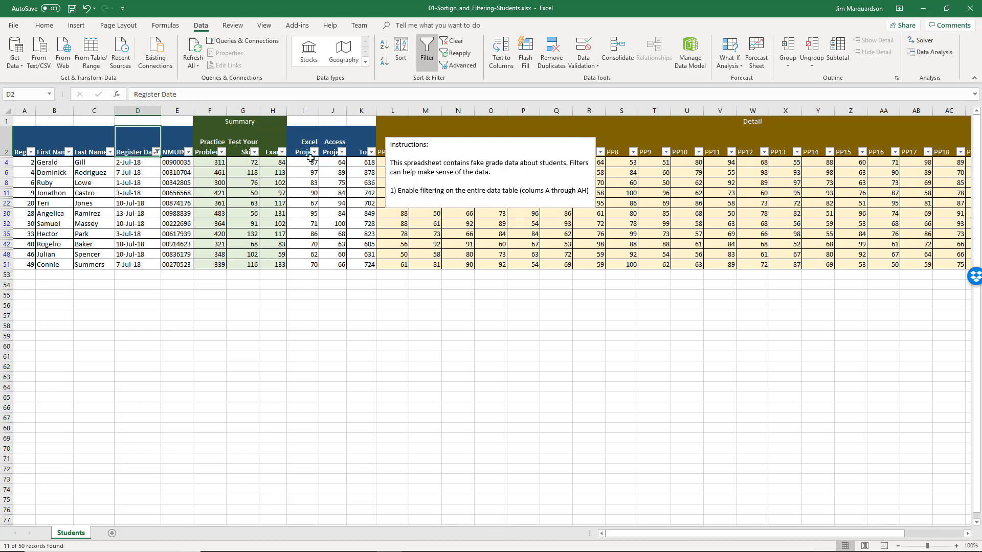
- Clear the Register Date filter so all students show again
{"action": "left_click", "coordinate": [157, 152]}
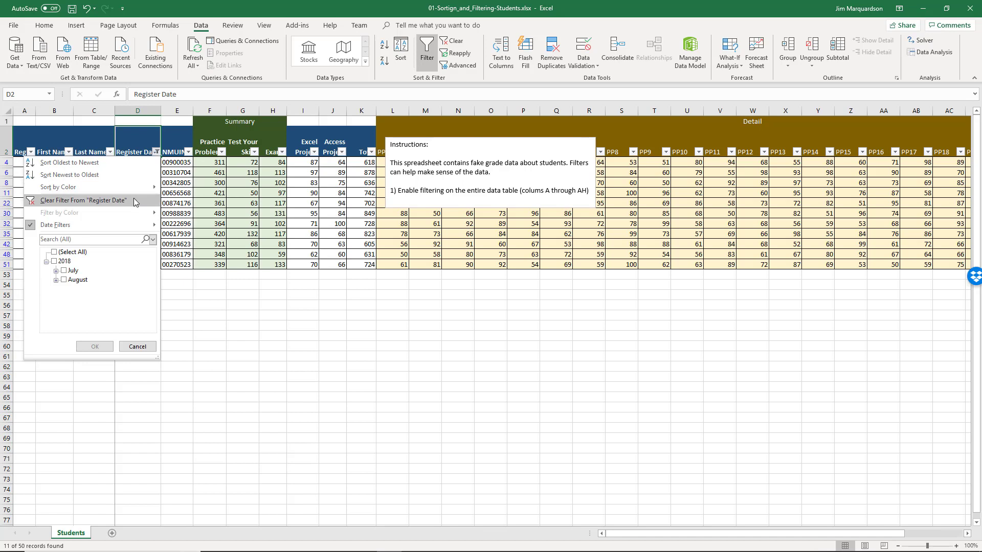
{"action": "mouse_move", "coordinate": [133, 223]}
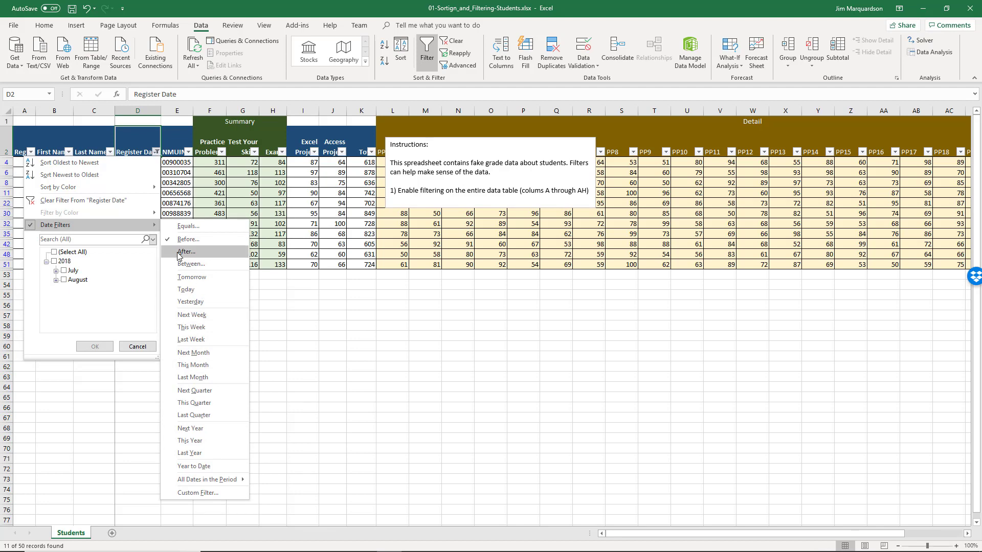
{"action": "left_click", "coordinate": [78, 199]}
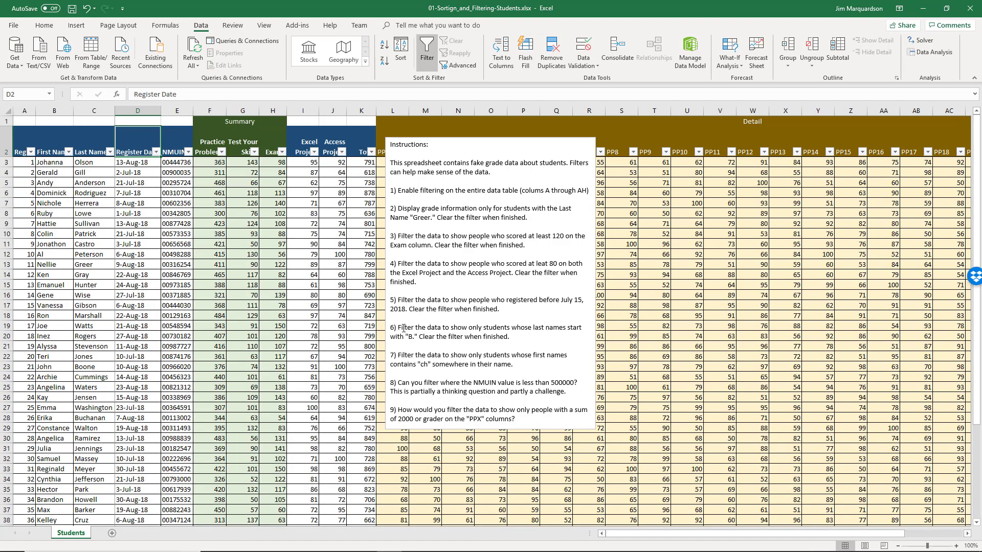
{"action": "left_click_drag", "start_coordinate": [399, 330], "coordinate": [437, 334]}
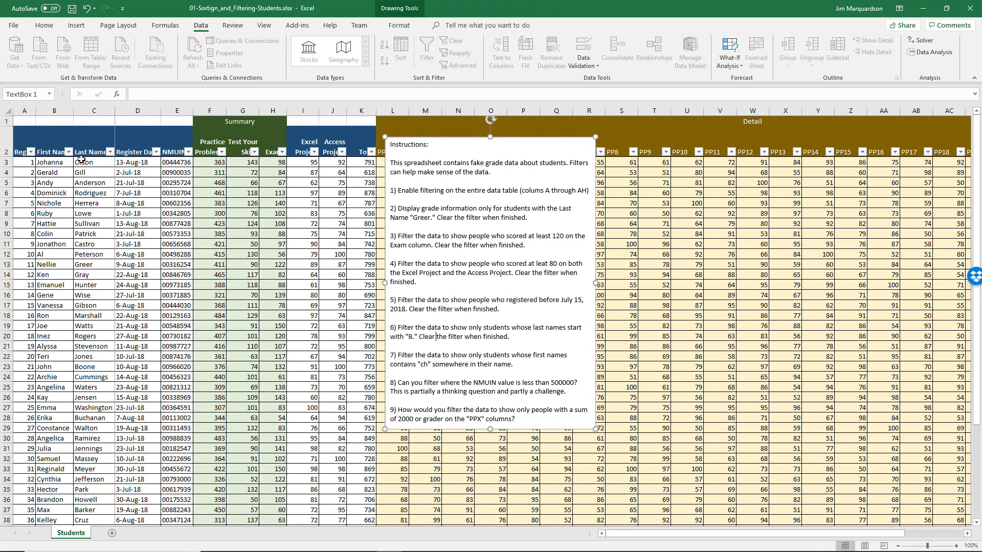
- Filter last names beginning with B (5 of 50 students), then clear the filter
{"action": "left_click", "coordinate": [107, 162]}
{"action": "left_click", "coordinate": [110, 152]}
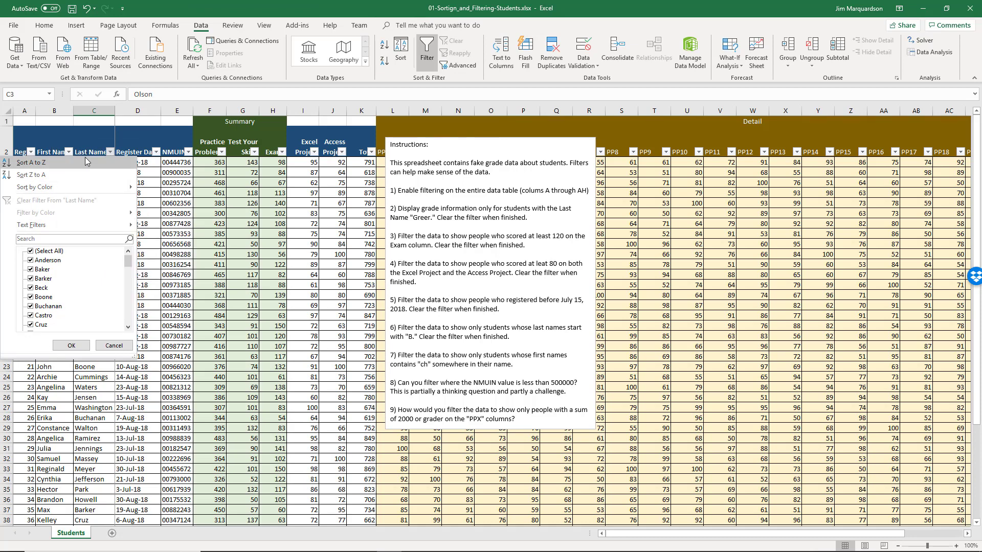
{"action": "mouse_move", "coordinate": [97, 225]}
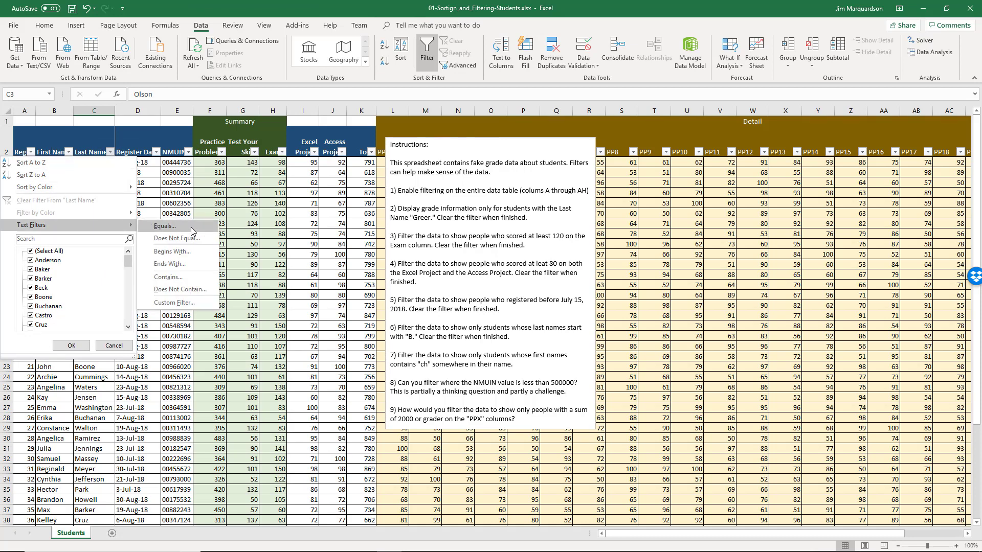
{"action": "left_click", "coordinate": [189, 250]}
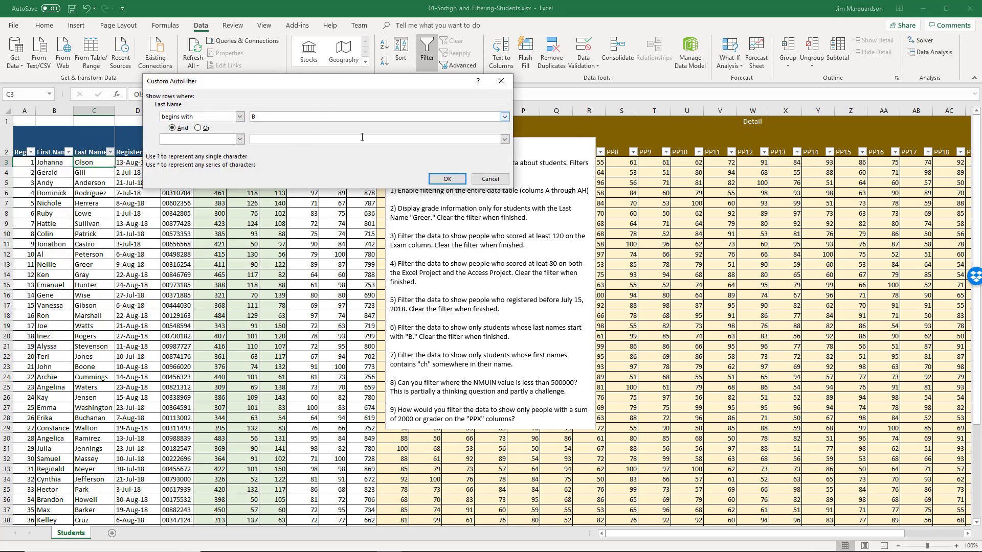
{"action": "left_click", "coordinate": [446, 179]}
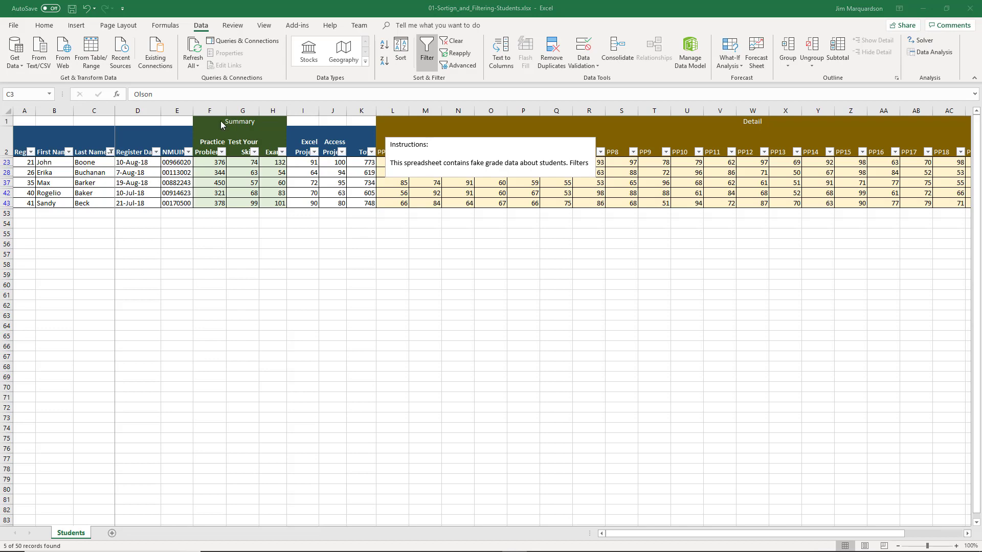
{"action": "left_click", "coordinate": [449, 44]}
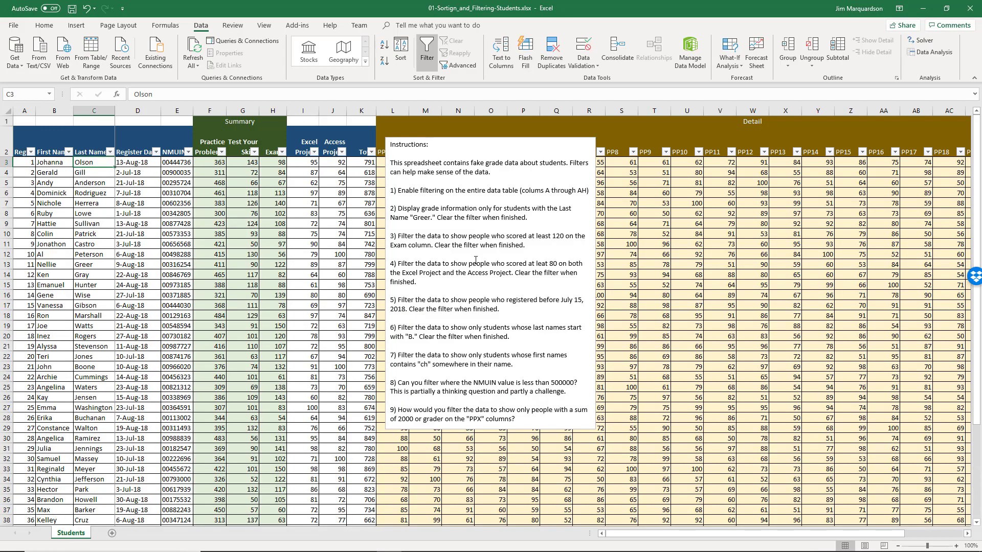
{"action": "left_click", "coordinate": [442, 360]}
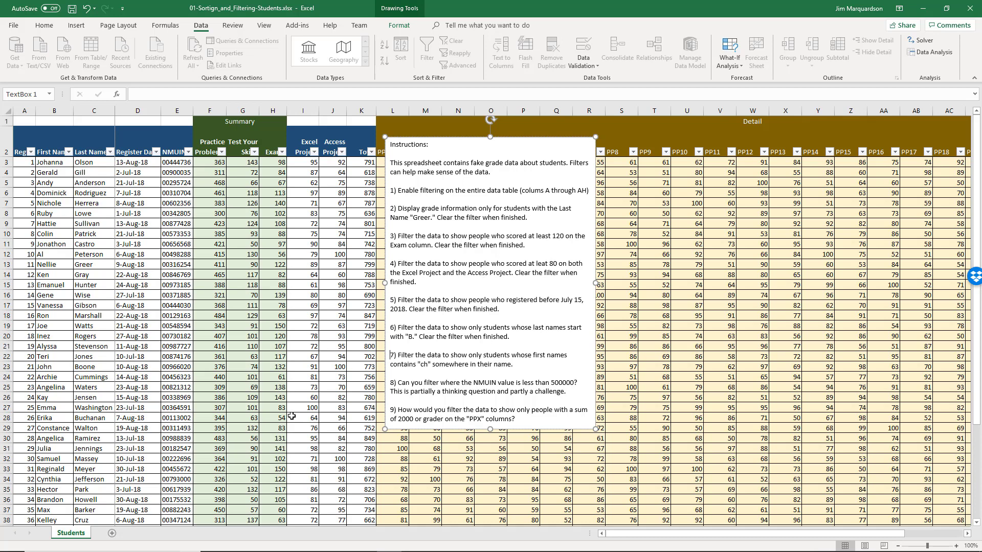
- Filter first names containing 'ch' (2 of 50 students), then clear the filter
{"action": "left_click", "coordinate": [69, 153]}
{"action": "mouse_move", "coordinate": [75, 227]}
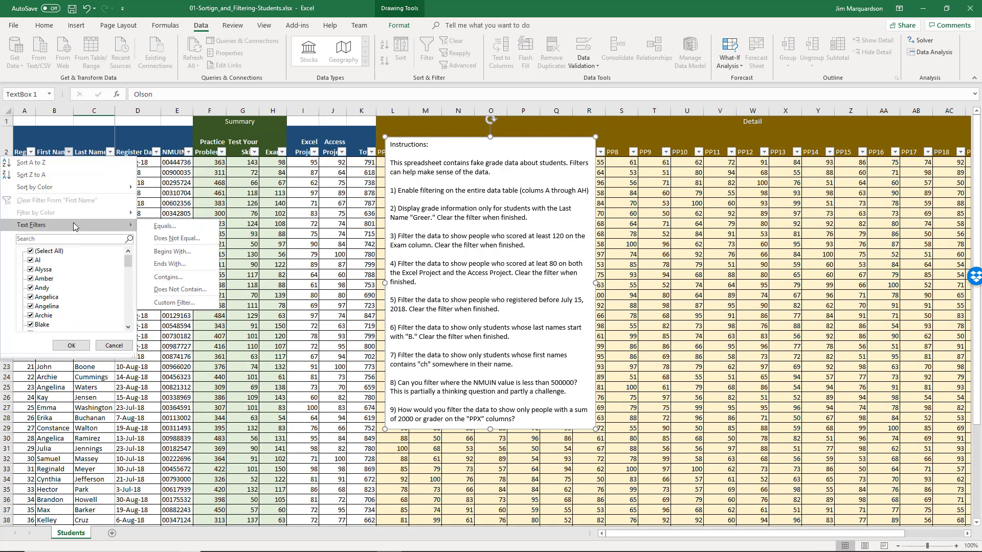
{"action": "left_click", "coordinate": [179, 276]}
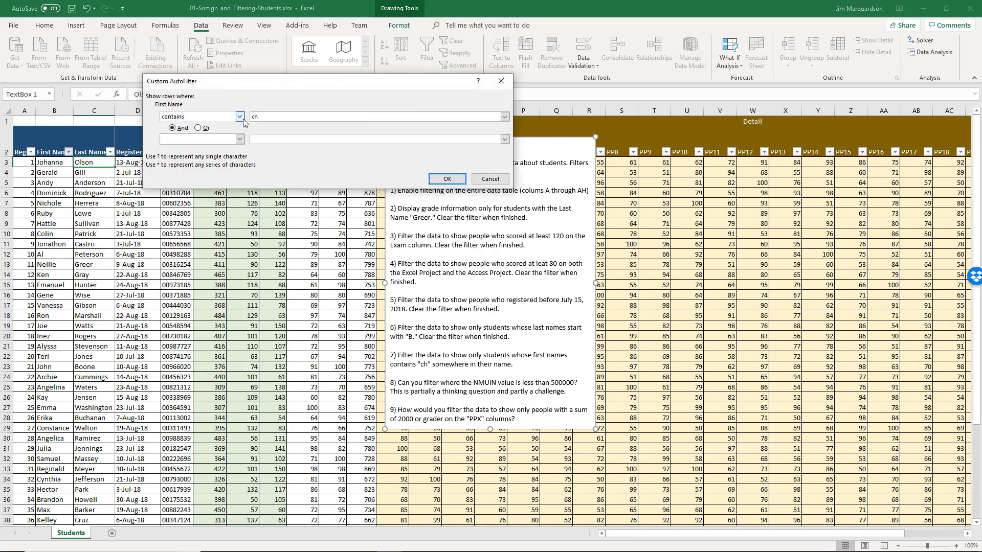
{"action": "left_click", "coordinate": [445, 180]}
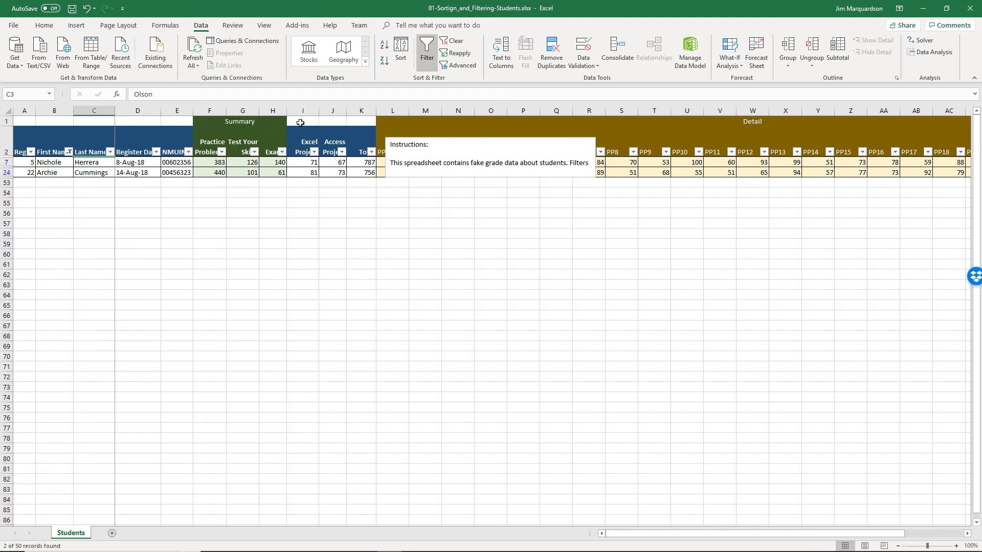
{"action": "left_click", "coordinate": [454, 41]}
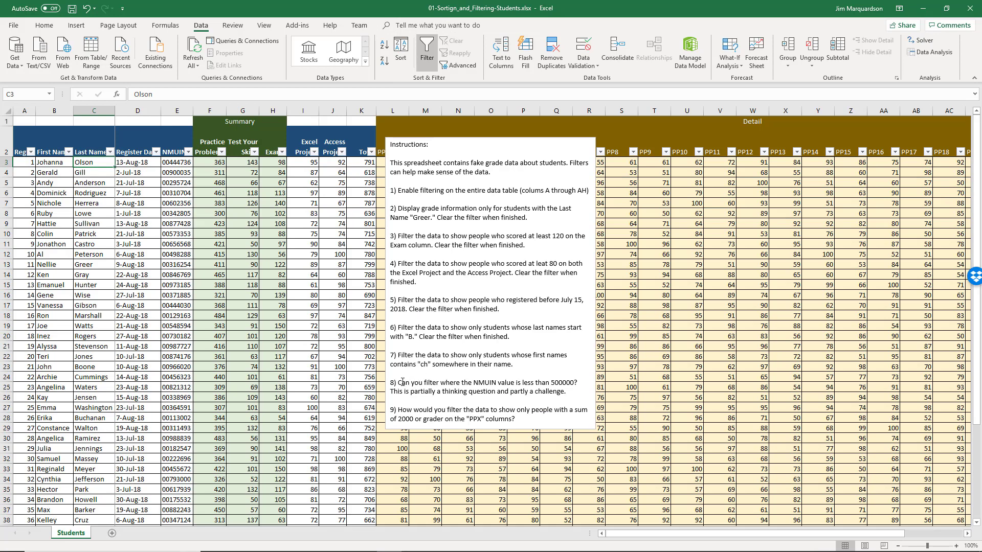
{"action": "mouse_move", "coordinate": [399, 383]}
{"action": "left_mouse_down"}
{"action": "mouse_move", "coordinate": [574, 384]}
{"action": "mouse_move", "coordinate": [562, 383]}
{"action": "left_mouse_up"}
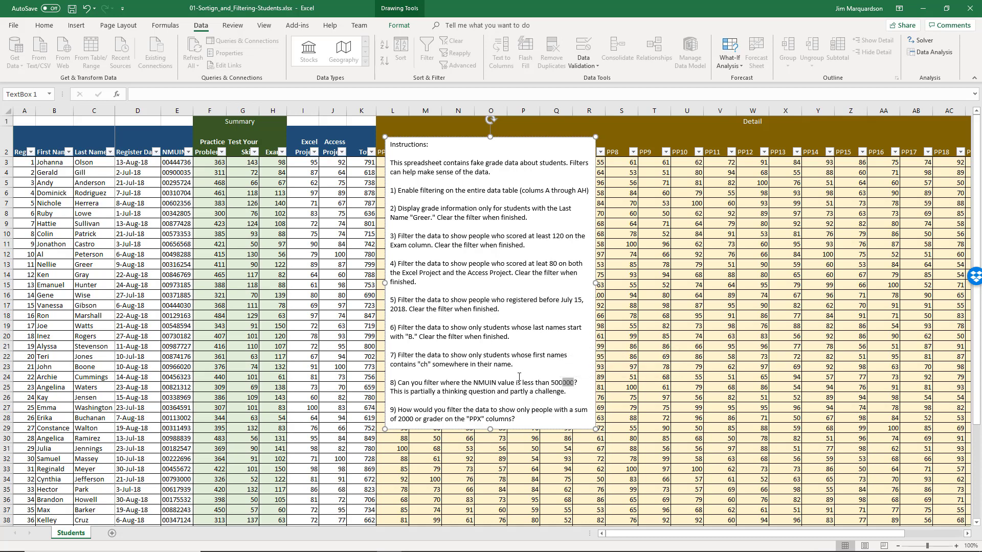
{"action": "left_click", "coordinate": [138, 163]}
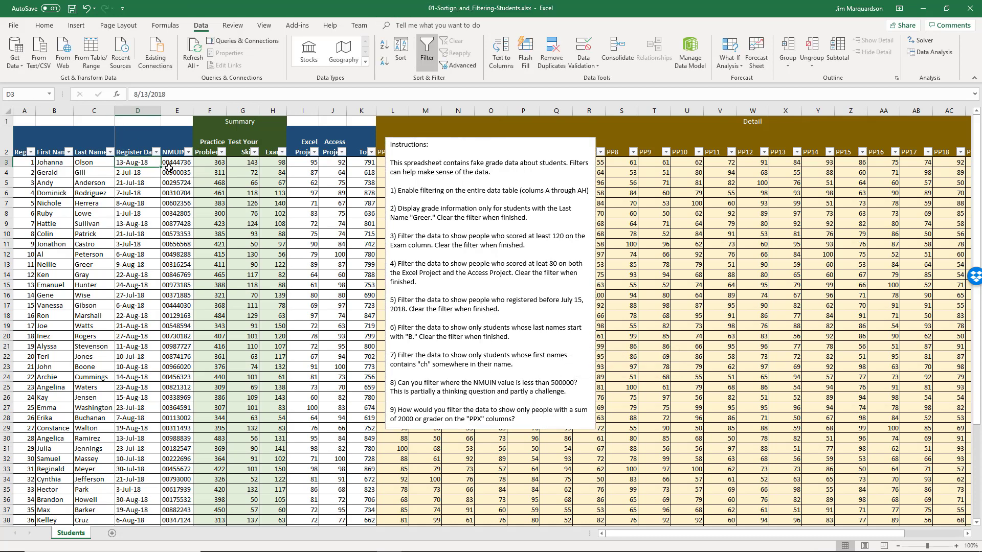
{"action": "left_click", "coordinate": [190, 162]}
{"action": "left_click", "coordinate": [188, 152]}
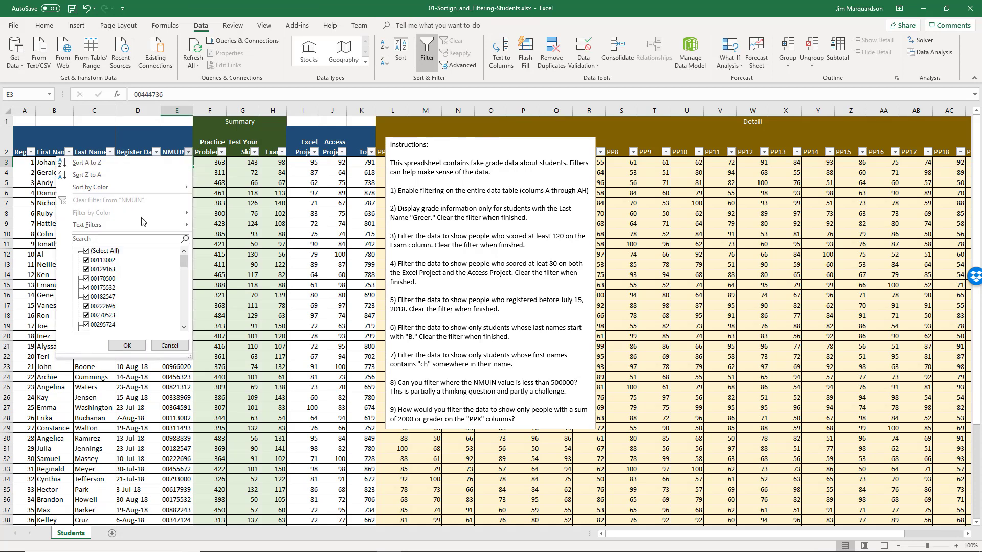
{"action": "mouse_move", "coordinate": [146, 226]}
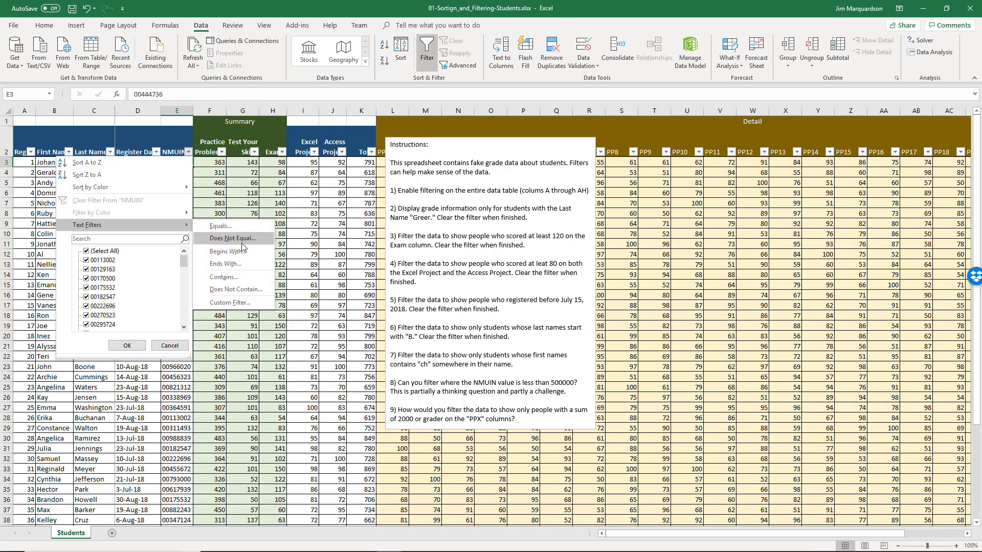
{"action": "left_click", "coordinate": [244, 303]}
{"action": "left_click", "coordinate": [239, 117]}
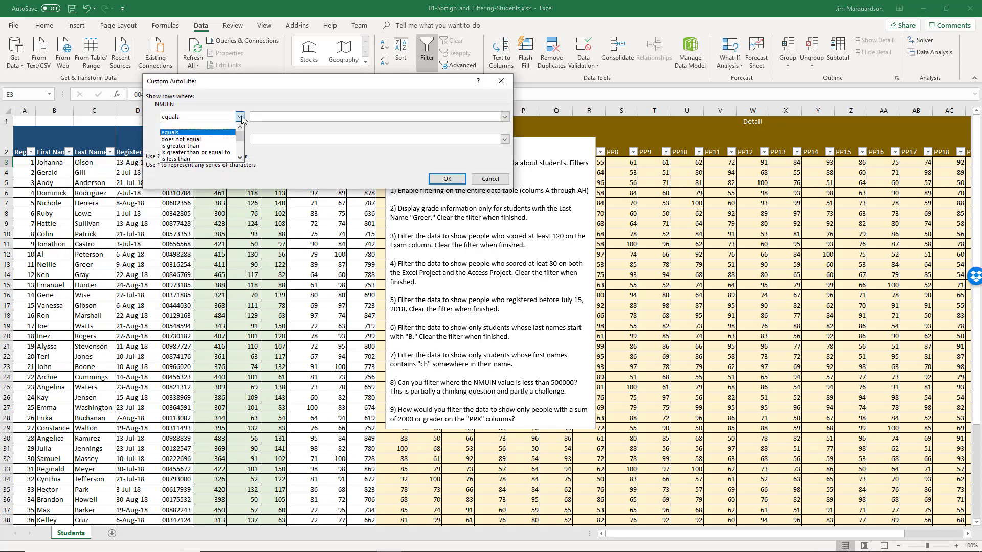
{"action": "left_click", "coordinate": [241, 117]}
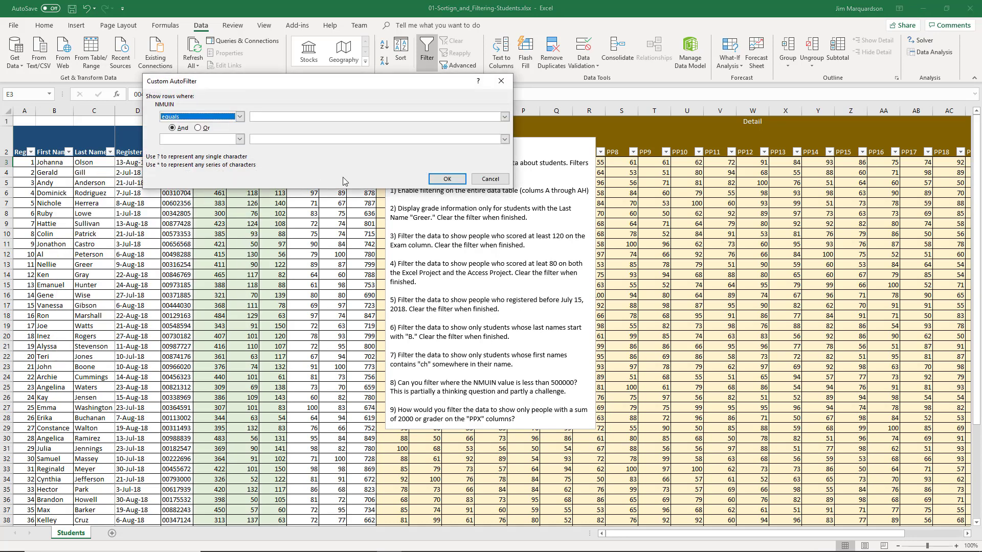
{"action": "left_click", "coordinate": [488, 179]}
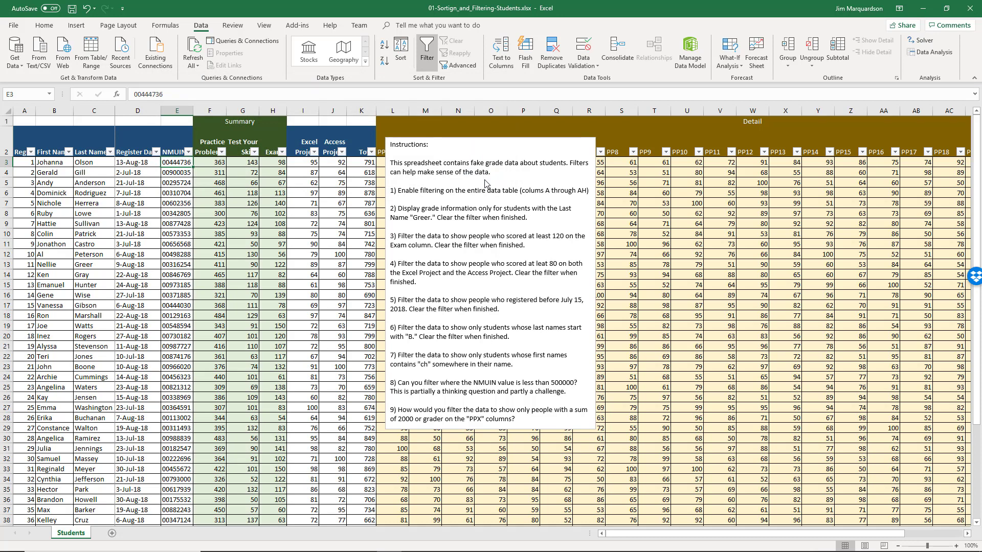
{"action": "left_click", "coordinate": [206, 160]}
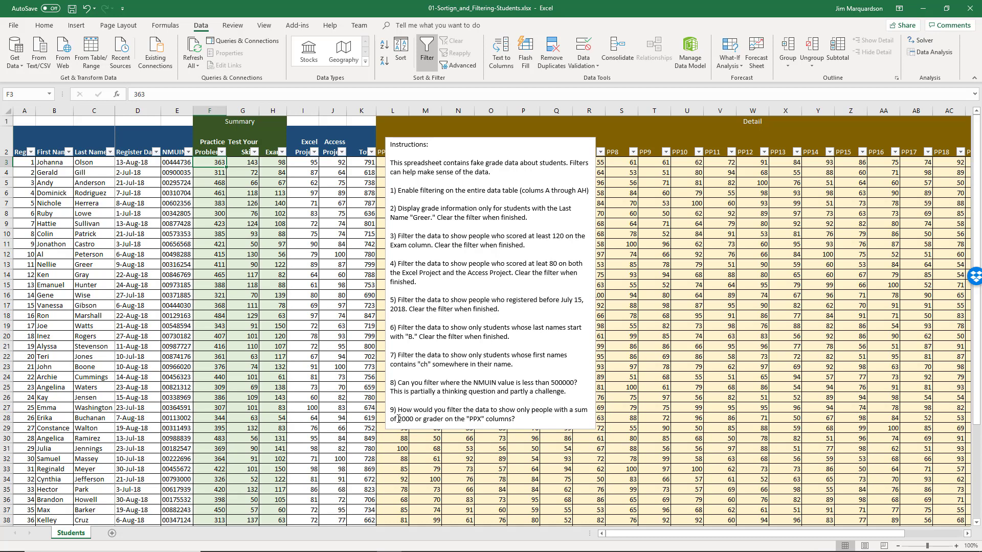
{"action": "double_click", "coordinate": [435, 422]}
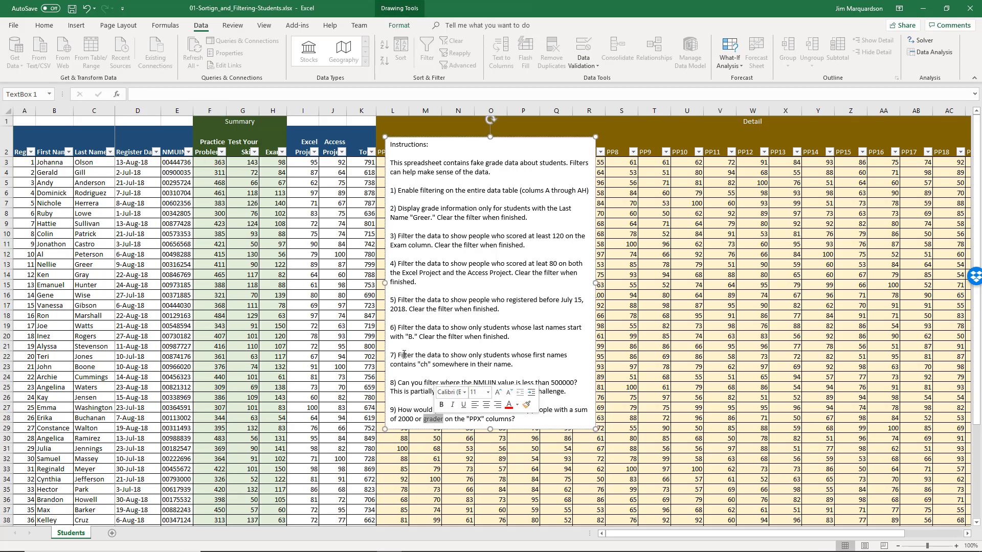
{"action": "left_click", "coordinate": [323, 185]}
{"action": "left_click", "coordinate": [365, 142]}
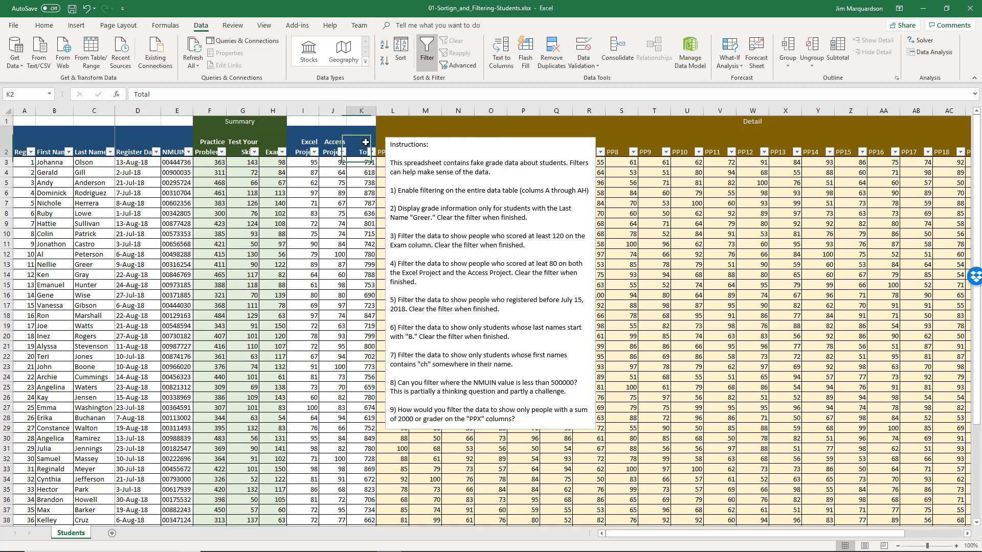
{"action": "key", "text": "Right"}
{"action": "key", "text": "Right"}
{"action": "key", "text": "Right"}
{"action": "key", "text": "Right"}
{"action": "key", "text": "Right"}
{"action": "key", "text": "Right"}
{"action": "key", "text": "Right"}
{"action": "key", "text": "Right"}
{"action": "key", "text": "Right"}
{"action": "key", "text": "Right"}
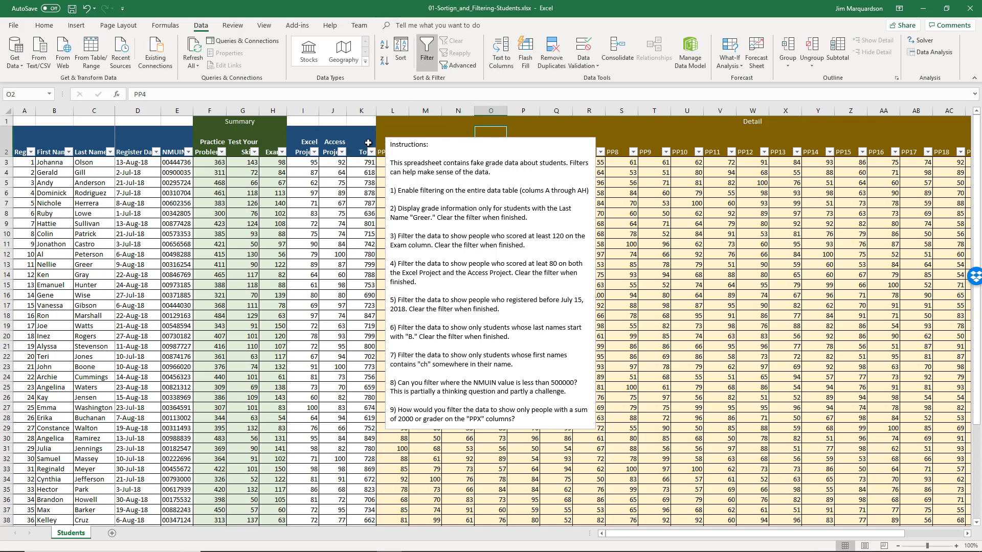
{"action": "key", "text": "Right"}
{"action": "key", "text": "Right"}
{"action": "key", "text": "Right"}
{"action": "key", "text": "Left"}
{"action": "key", "text": "Left"}
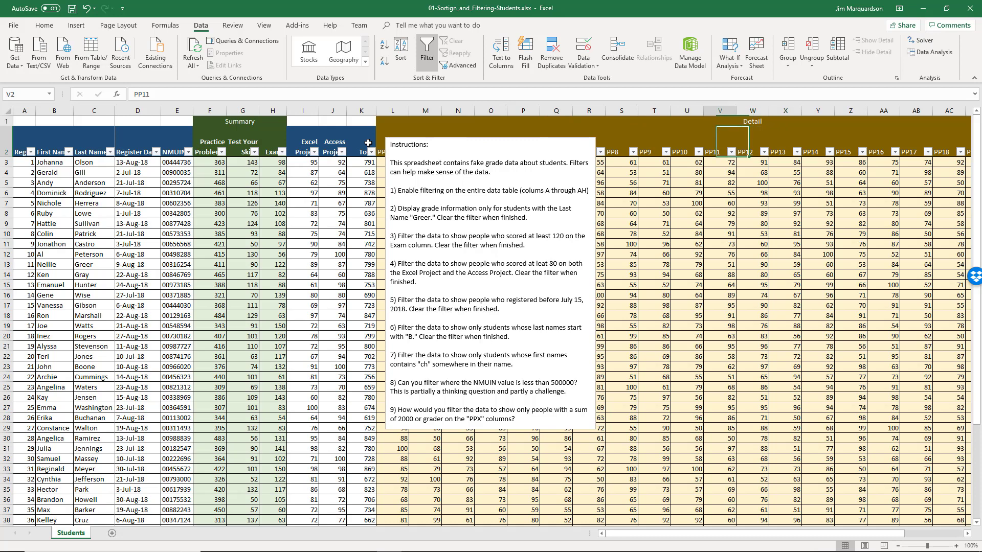
{"action": "key", "text": "Down"}
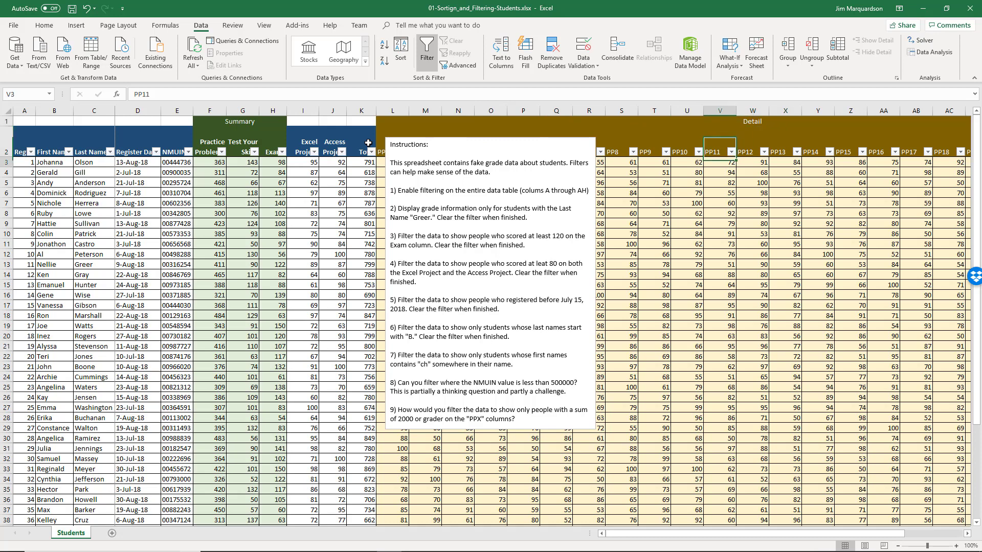
{"action": "key", "text": "Left"}
{"action": "key", "text": "Left"}
{"action": "key", "text": "Left"}
{"action": "key", "text": "Left"}
{"action": "key", "text": "Left"}
{"action": "key", "text": "Left"}
{"action": "key", "text": "Left"}
{"action": "key", "text": "Left"}
{"action": "key", "text": "Left"}
{"action": "key", "text": "Left"}
{"action": "key", "text": "Left"}
{"action": "key", "text": "Left"}
{"action": "key", "text": "Left"}
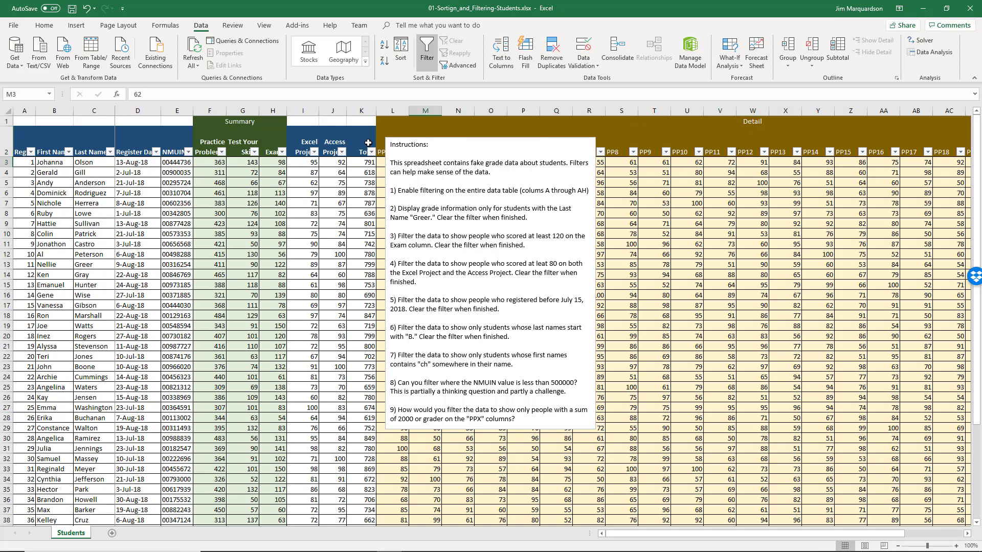
{"action": "key", "text": "Right"}
{"action": "key", "text": "Right"}
{"action": "key", "text": "Right"}
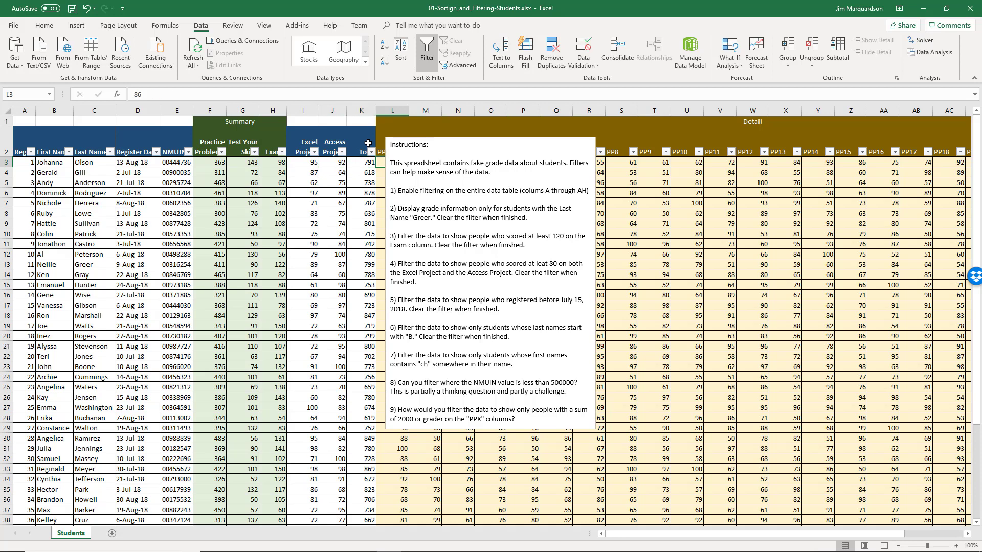
{"action": "key", "text": "ctrl+shift+Right"}
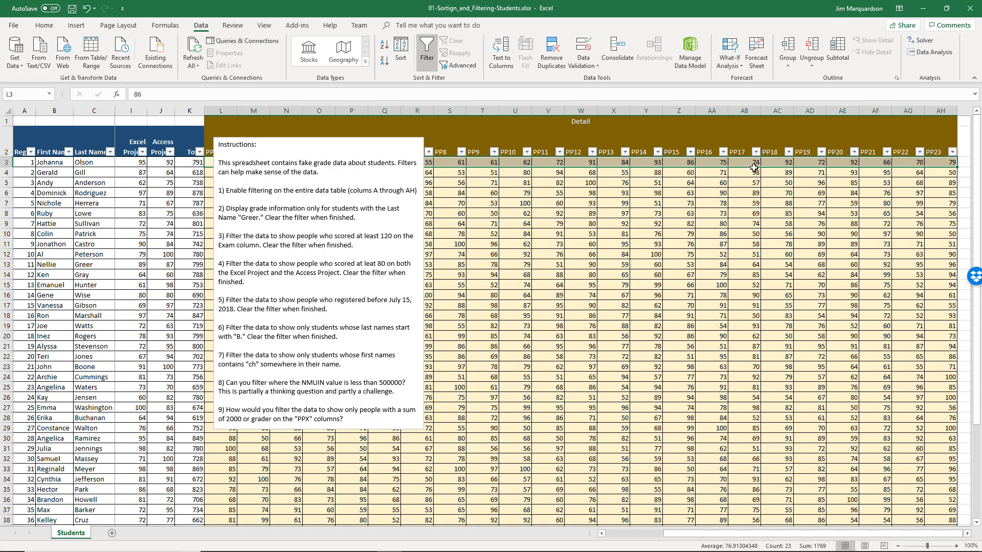
- Enter the header 'PTotal' in empty cell AI2 after PP23
{"action": "key", "text": "Right"}
{"action": "key", "text": "Right"}
{"action": "key", "text": "Right"}
{"action": "key", "text": "Right"}
{"action": "key", "text": "Right"}
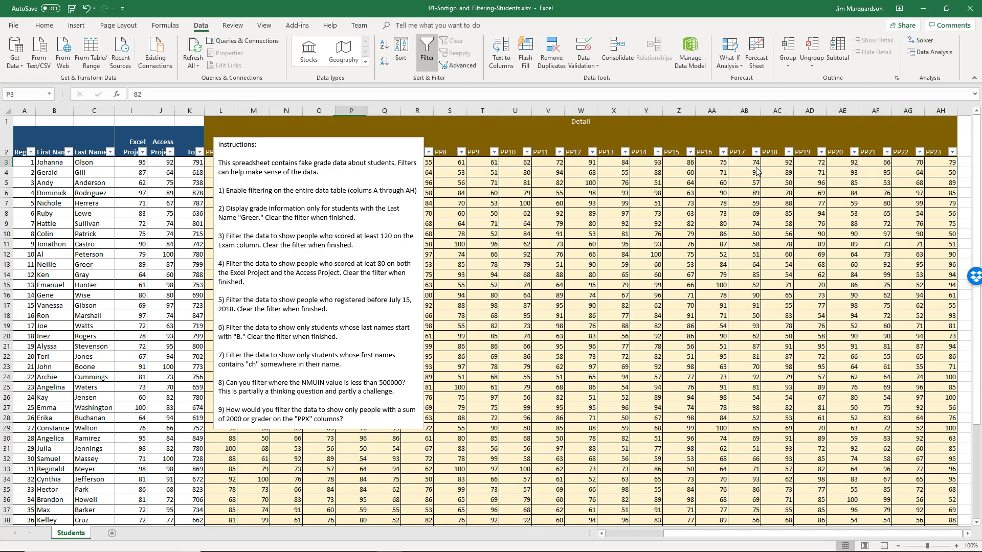
{"action": "key", "text": "Down"}
{"action": "key", "text": "Right"}
{"action": "key", "text": "Right"}
{"action": "key", "text": "Up"}
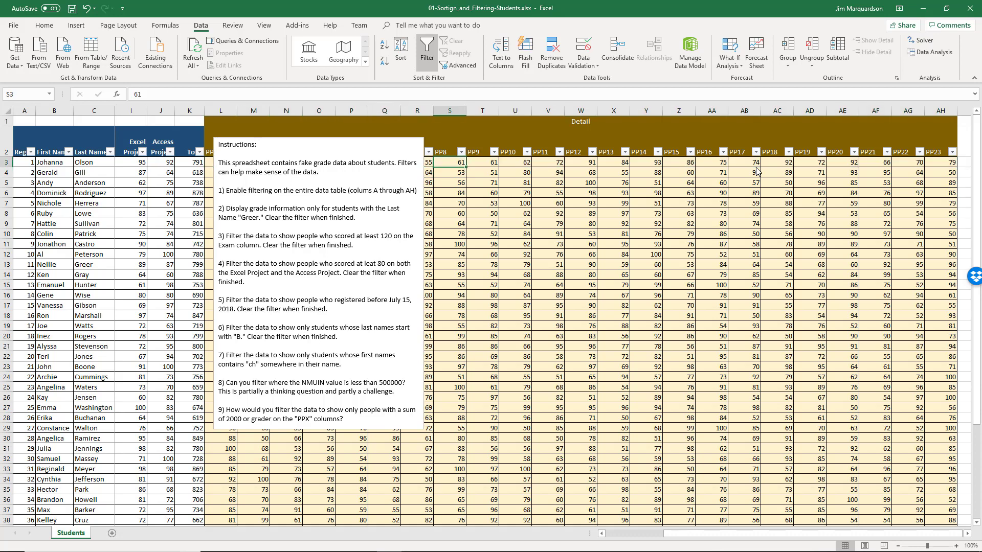
{"action": "key", "text": "ctrl+Right"}
{"action": "key", "text": "Up"}
{"action": "key", "text": "Right"}
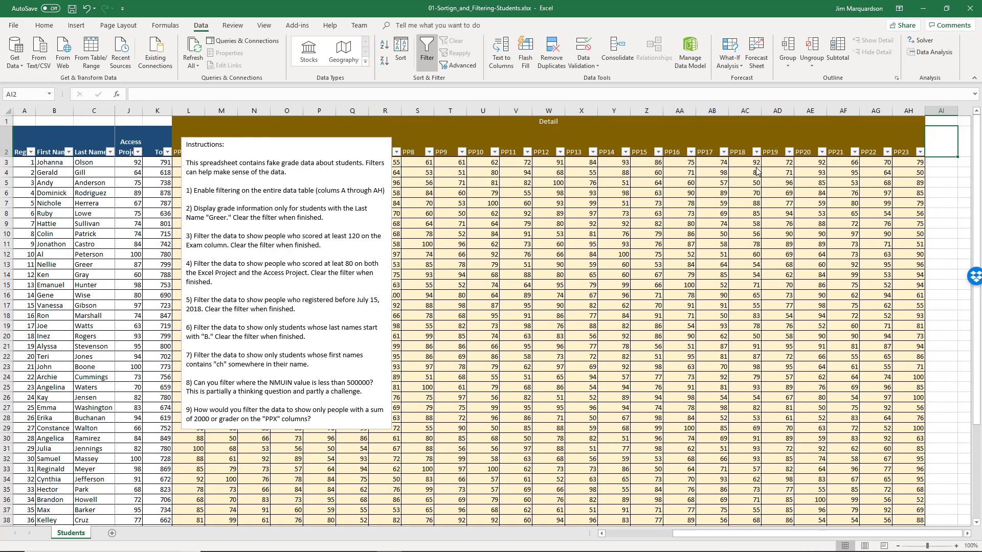
{"action": "type", "text": "PT"}
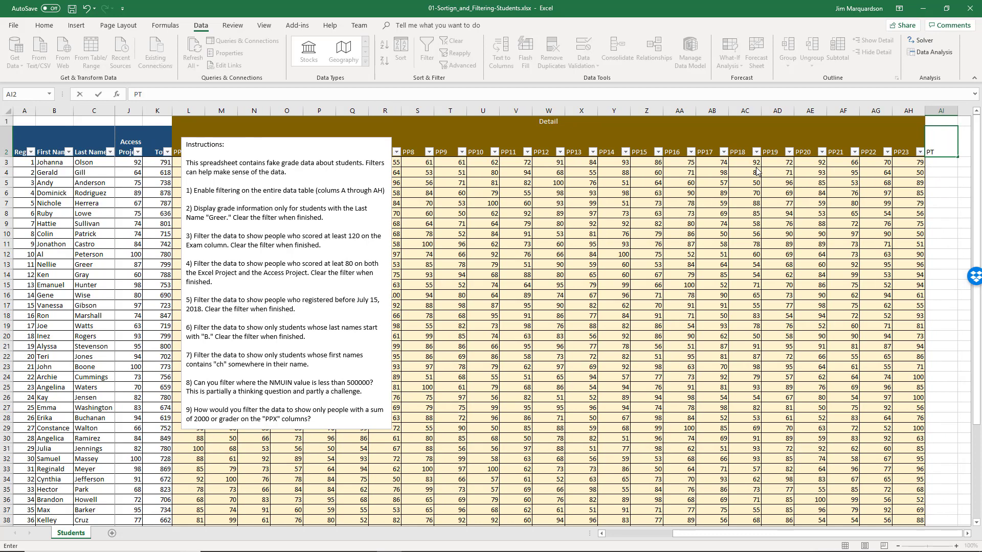
{"action": "type", "text": "otal"}
{"action": "key", "text": "Return"}
- Enter =SUM(L3:AH3) in AI3 and fill it down for all 50 students
{"action": "type", "text": "=su"}
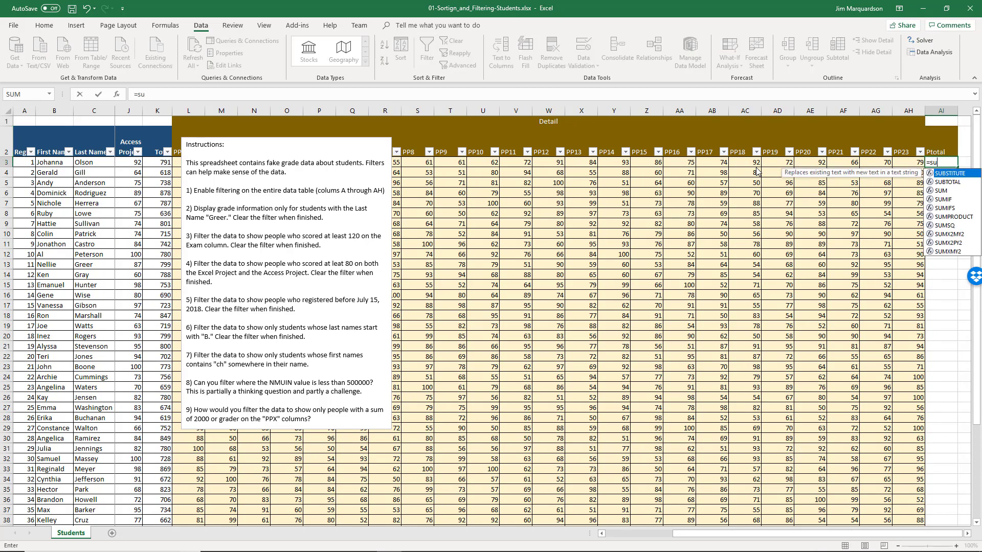
{"action": "type", "text": "m("}
{"action": "key", "text": "Left"}
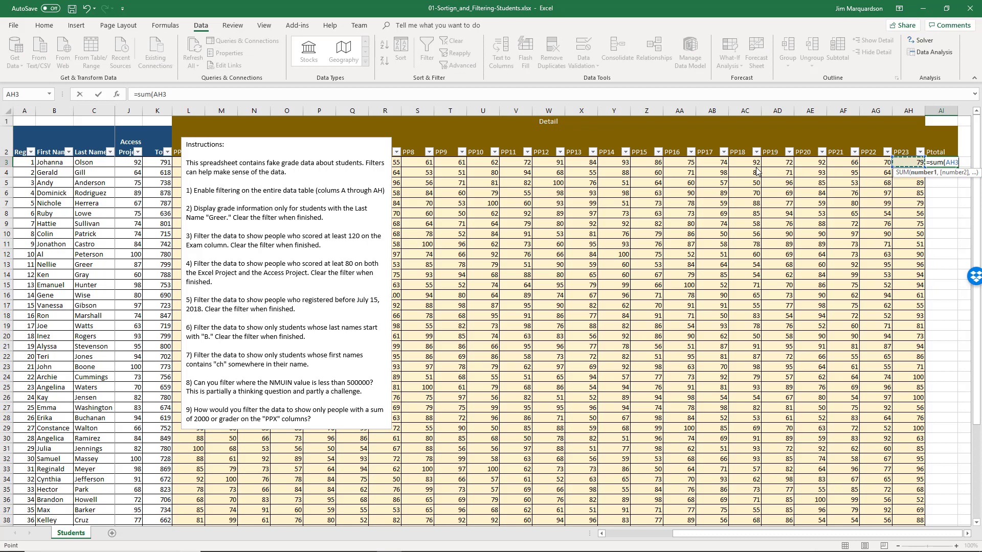
{"action": "key", "text": "shift+Left"}
{"action": "key", "text": "shift+Left"}
{"action": "key", "text": "shift+Left"}
{"action": "key", "text": "shift+Left"}
{"action": "key", "text": "shift+Left"}
{"action": "key", "text": "shift+Left"}
{"action": "key", "text": "shift+Left"}
{"action": "key", "text": "shift+Left"}
{"action": "key", "text": "shift+Left"}
{"action": "key", "text": "shift+Left"}
{"action": "key", "text": "shift+Left"}
{"action": "key", "text": "shift+Left"}
{"action": "key", "text": "shift+Left"}
{"action": "key", "text": "shift+Left"}
{"action": "key", "text": "shift+Left"}
{"action": "key", "text": "shift+Left"}
{"action": "key", "text": "shift+Left"}
{"action": "key", "text": "shift+Left"}
{"action": "key", "text": "shift+Left"}
{"action": "key", "text": "shift+Left"}
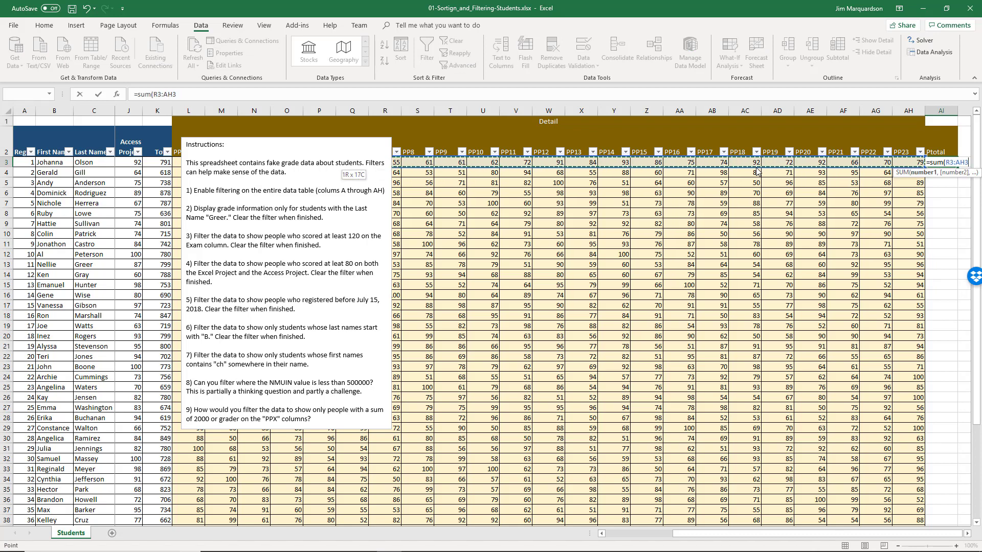
{"action": "key", "text": "shift+Left"}
{"action": "key", "text": "shift+Left"}
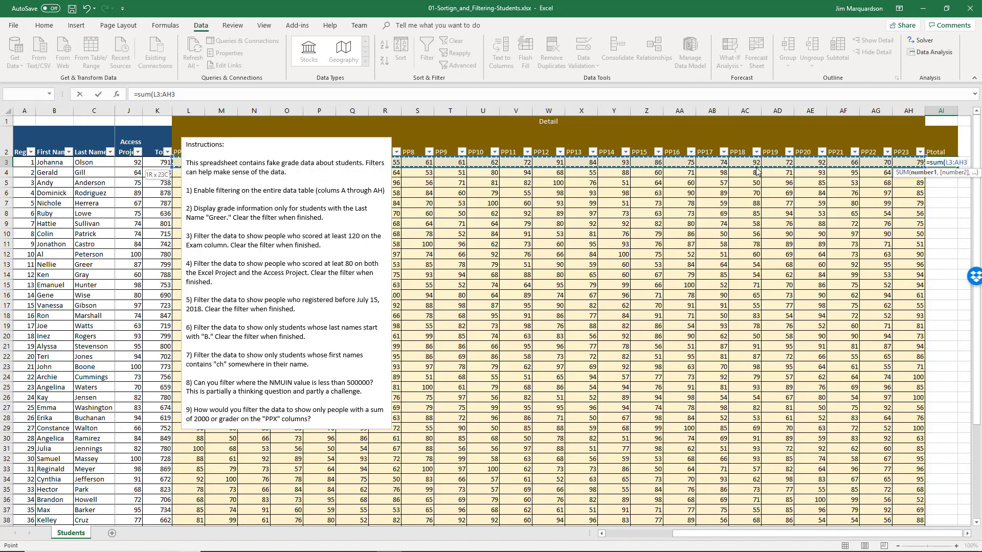
{"action": "key", "text": "Return"}
{"action": "key", "text": "Up"}
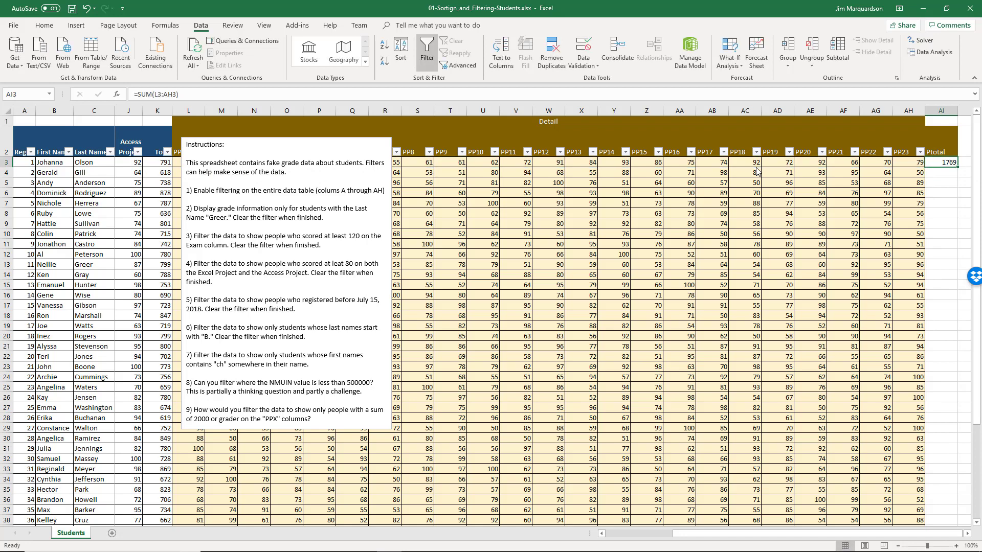
{"action": "double_click", "coordinate": [957, 167]}
{"action": "scroll", "coordinate": [938, 448], "scroll_direction": "down", "scroll_amount": 3}
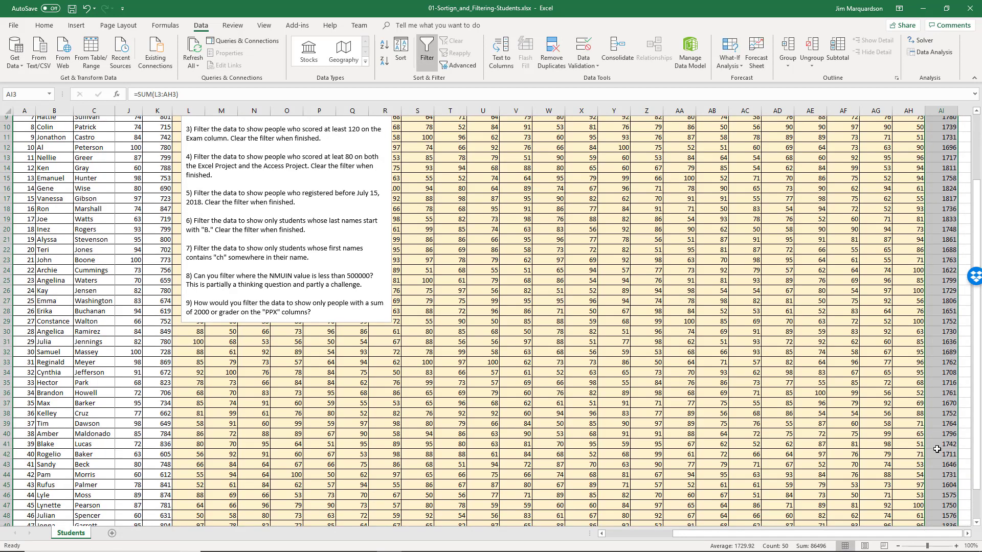
- Toggle filtering off and on so the Ptotal header gets a dropdown
{"action": "scroll", "coordinate": [937, 447], "scroll_direction": "up", "scroll_amount": 4}
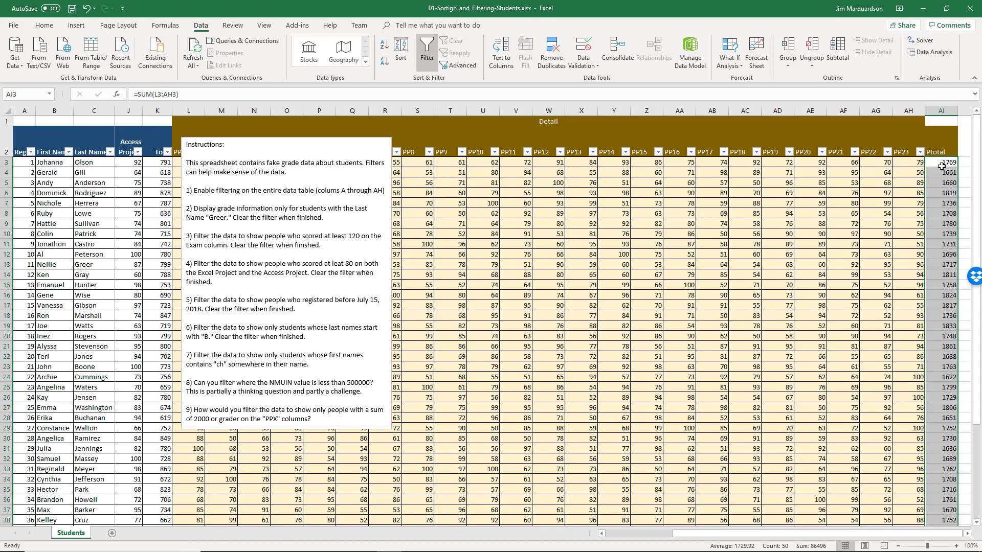
{"action": "left_click", "coordinate": [936, 151]}
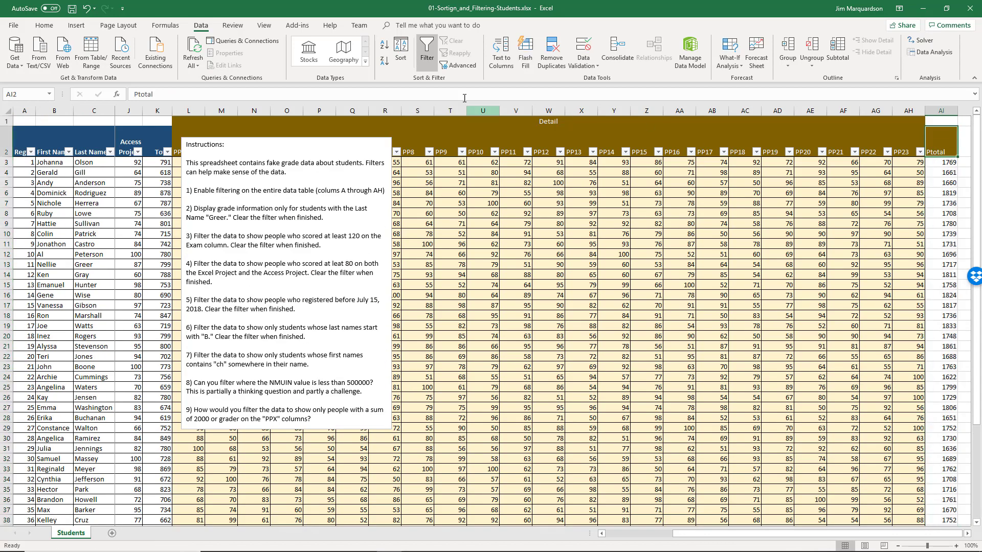
{"action": "left_click", "coordinate": [427, 61]}
{"action": "left_click", "coordinate": [428, 60]}
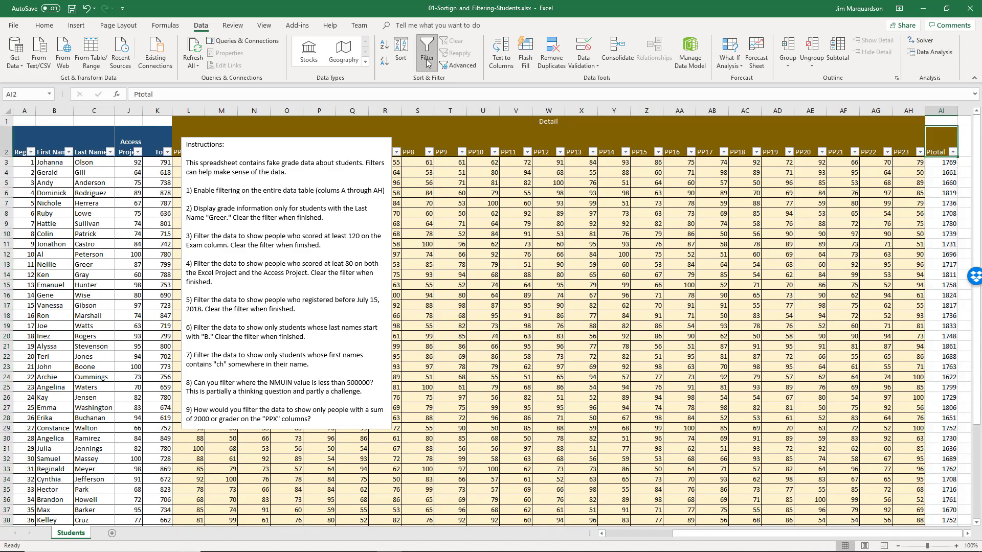
- Filter Ptotal to values greater than 1999, matching 0 of 50 students
{"action": "left_click", "coordinate": [952, 152]}
{"action": "mouse_move", "coordinate": [907, 226]}
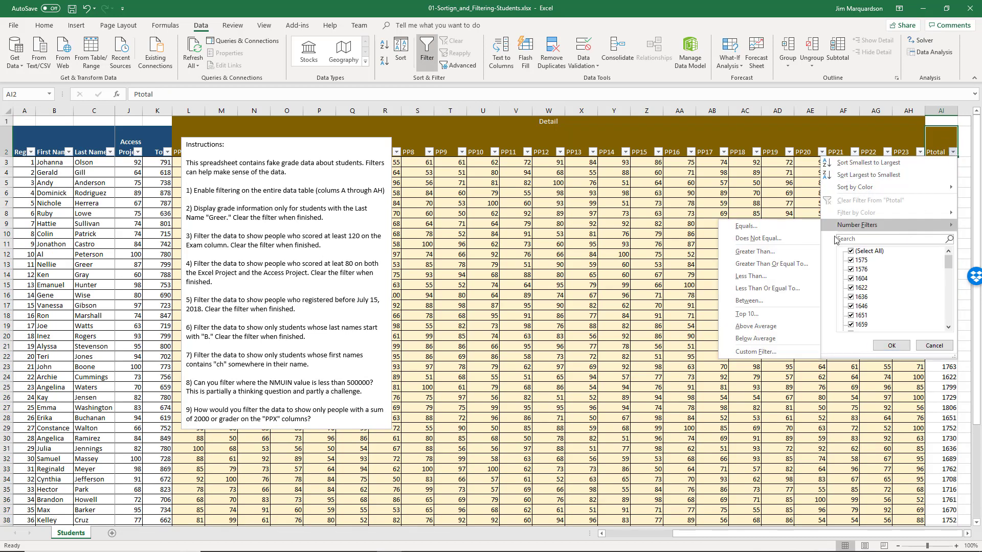
{"action": "left_click", "coordinate": [780, 252]}
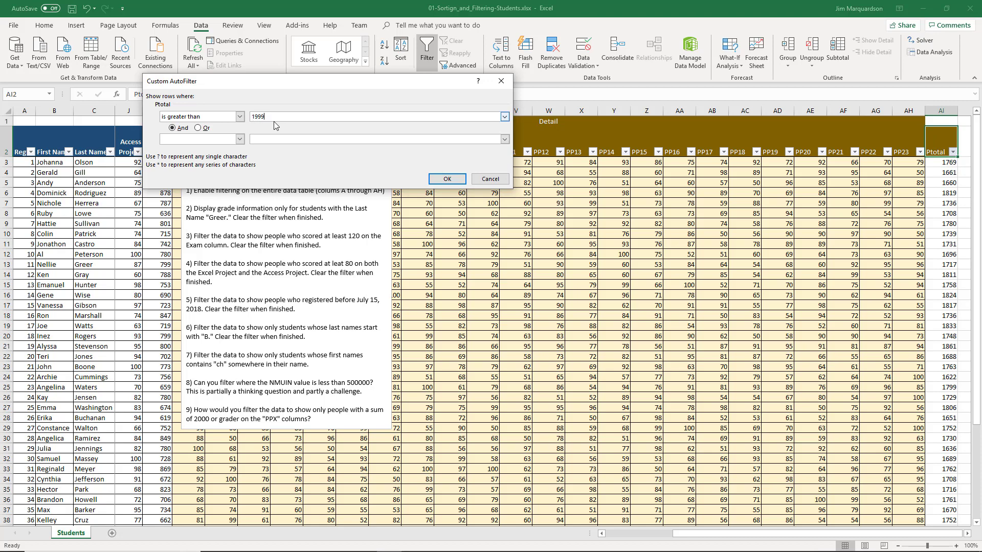
{"action": "left_click", "coordinate": [451, 179]}
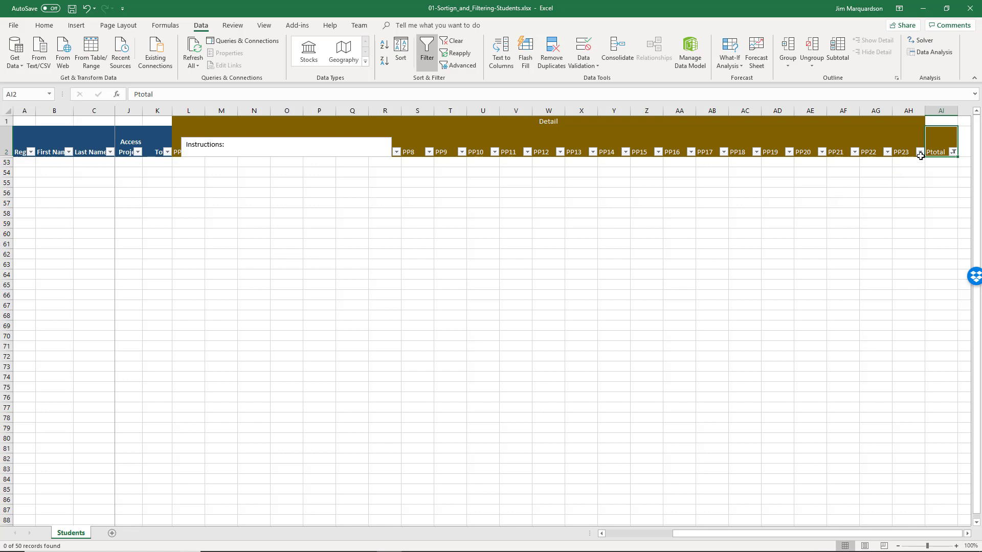
- Clear the Ptotal filter and return to the start of the table
{"action": "left_click", "coordinate": [953, 151]}
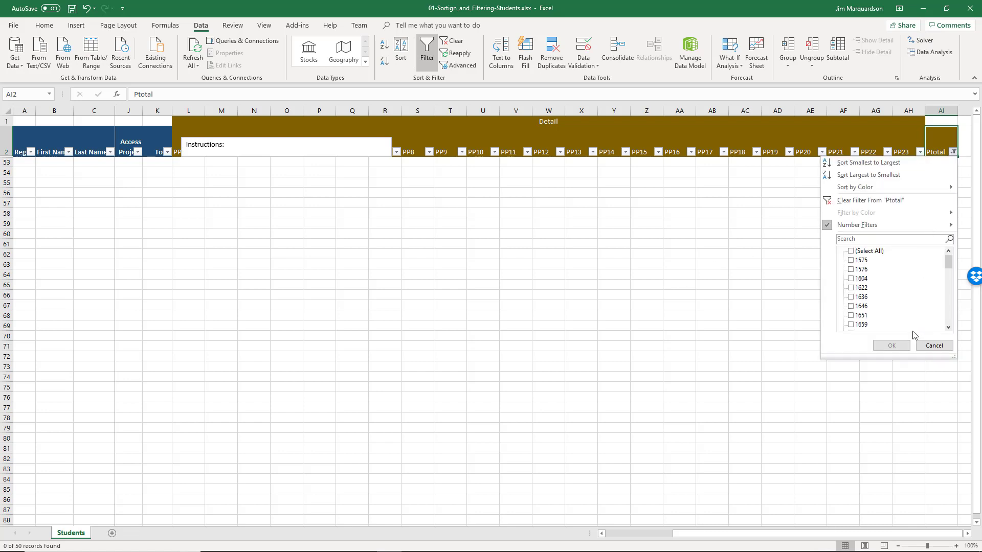
{"action": "scroll", "coordinate": [903, 311], "scroll_direction": "down", "scroll_amount": 3}
{"action": "scroll", "coordinate": [896, 308], "scroll_direction": "up", "scroll_amount": 3}
{"action": "left_click", "coordinate": [854, 202]}
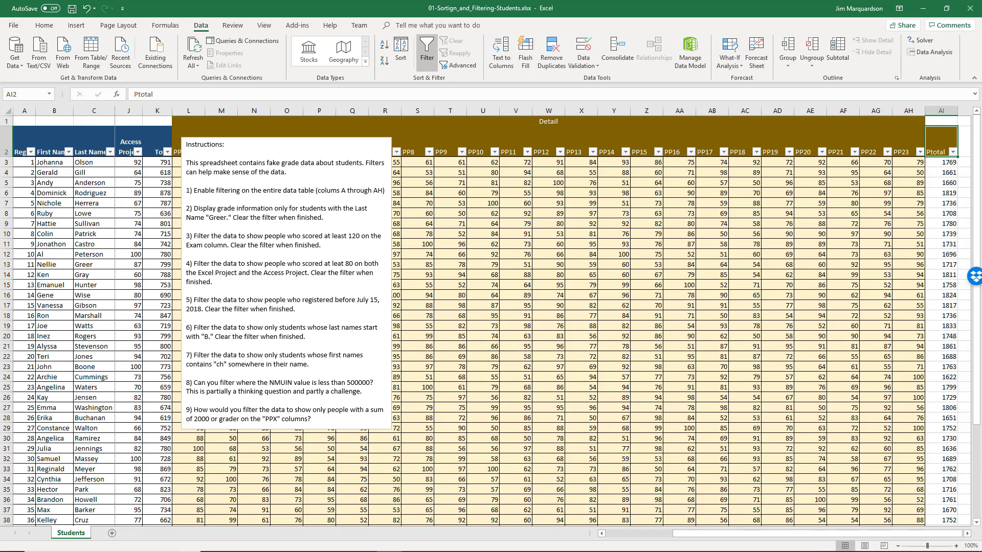
{"action": "left_click", "coordinate": [58, 193]}
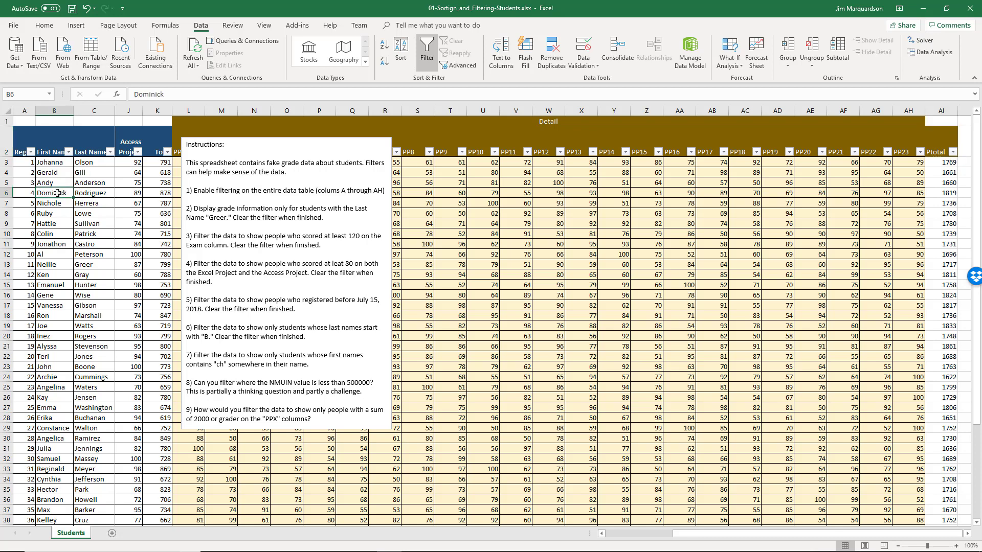
{"action": "key", "text": "ctrl+Home"}
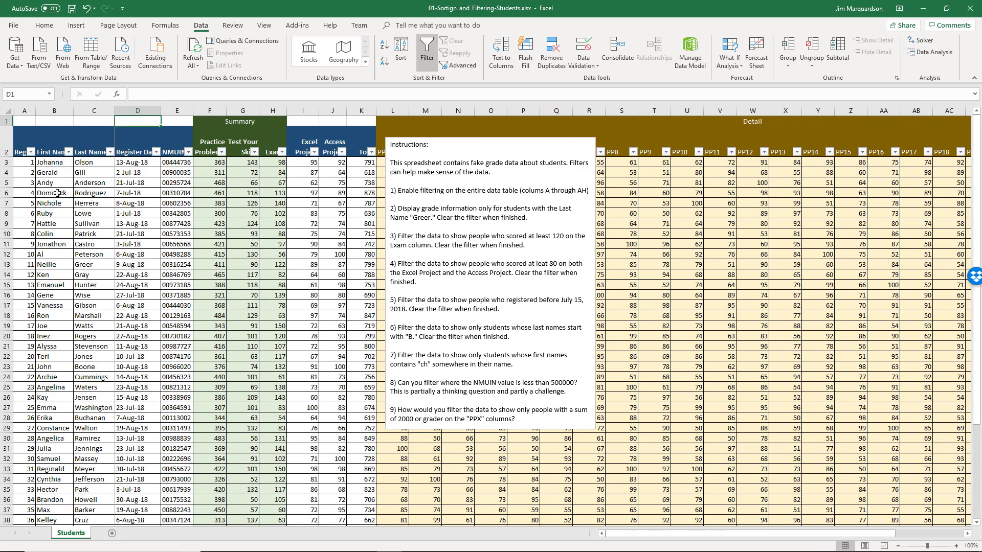